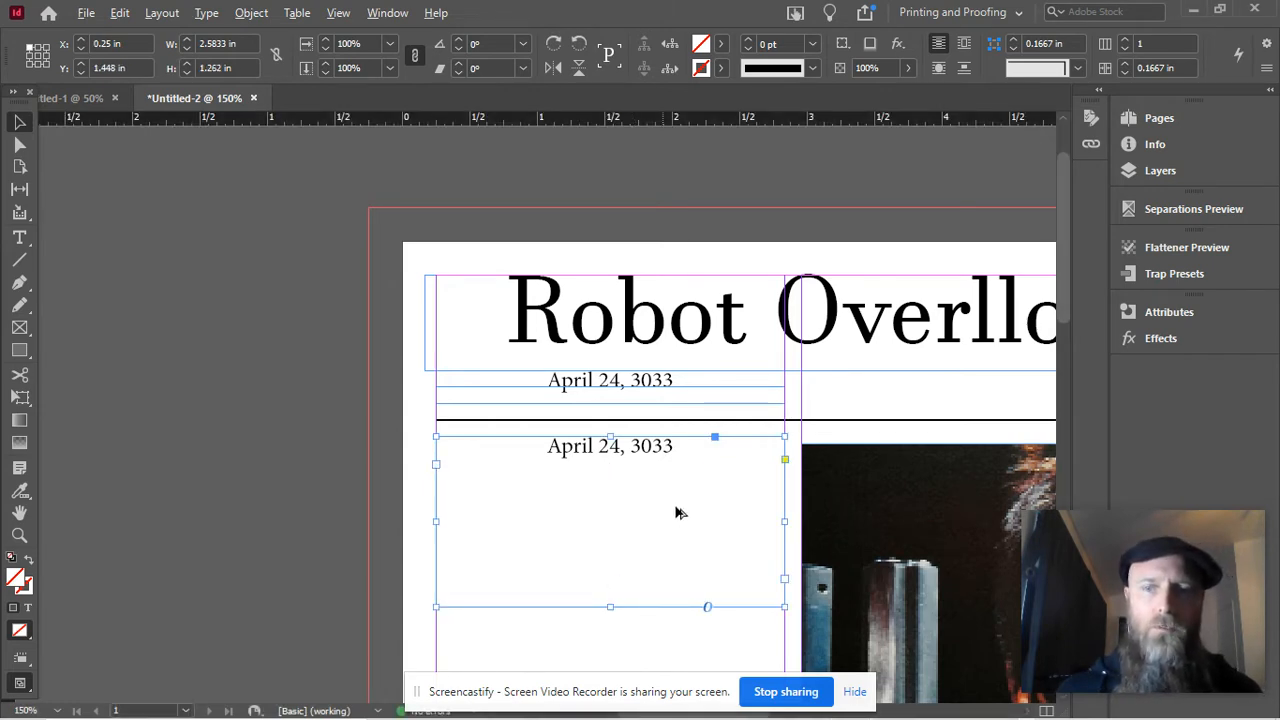
# - Switch to Chrome and copy the whole filler paragraph from zombieipsum.com
pyautogui.hotkey('ctrl', '5')
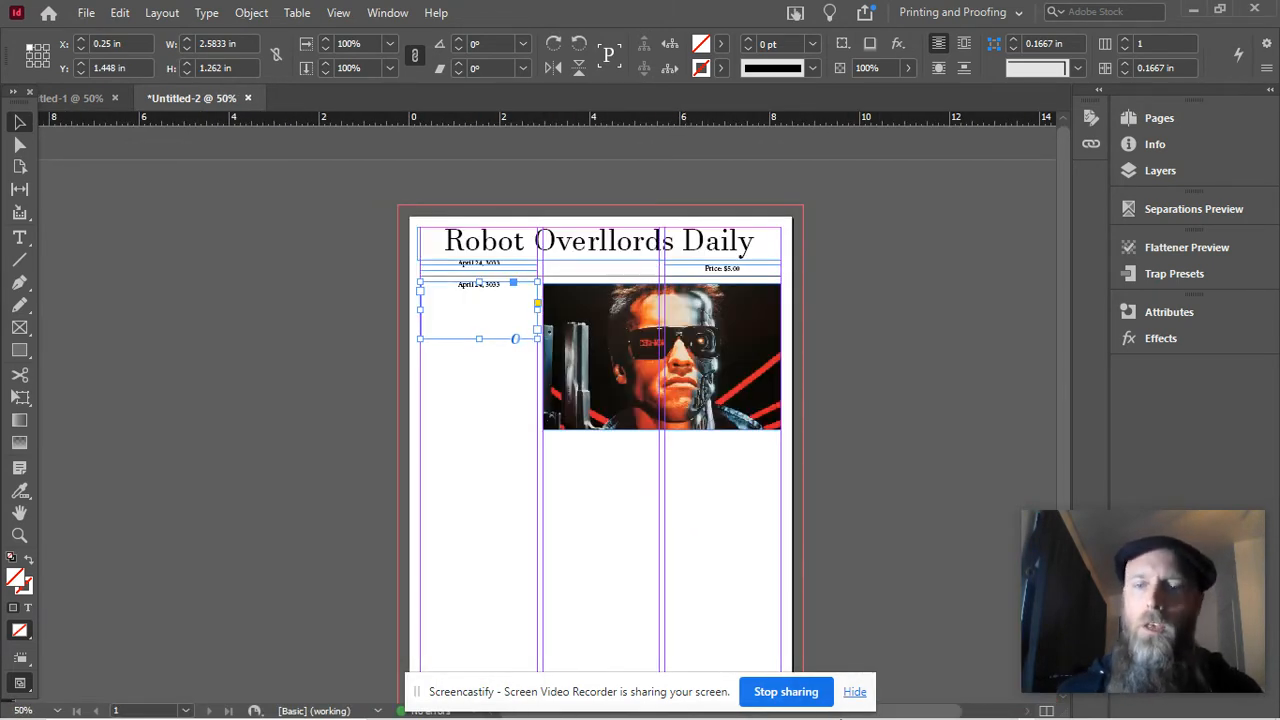
pyautogui.moveTo(850, 660)
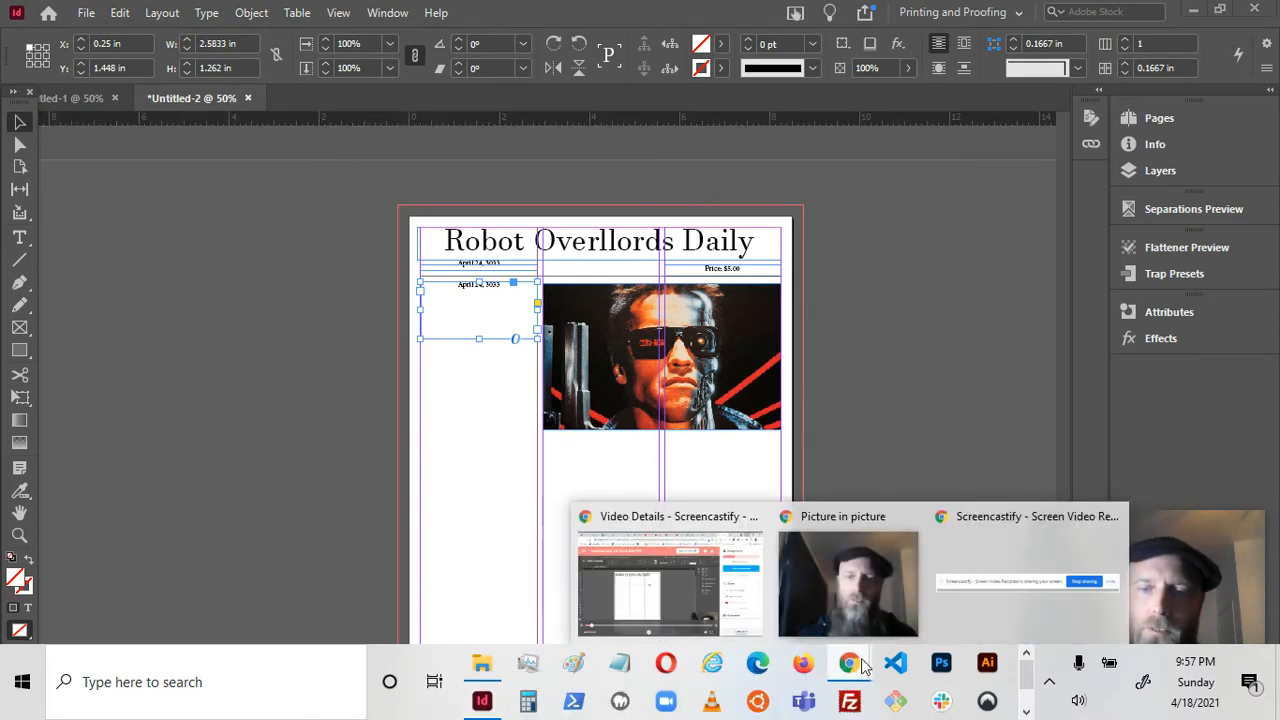
pyautogui.click(681, 587)
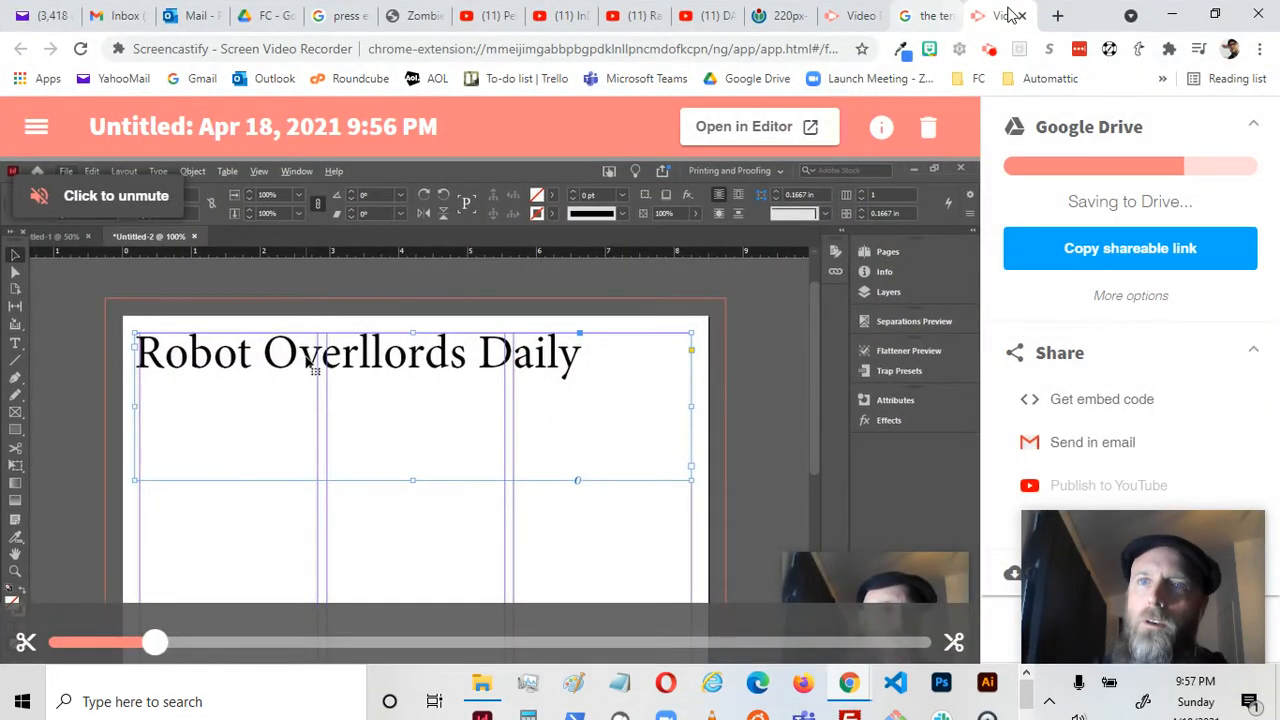
pyautogui.click(415, 12)
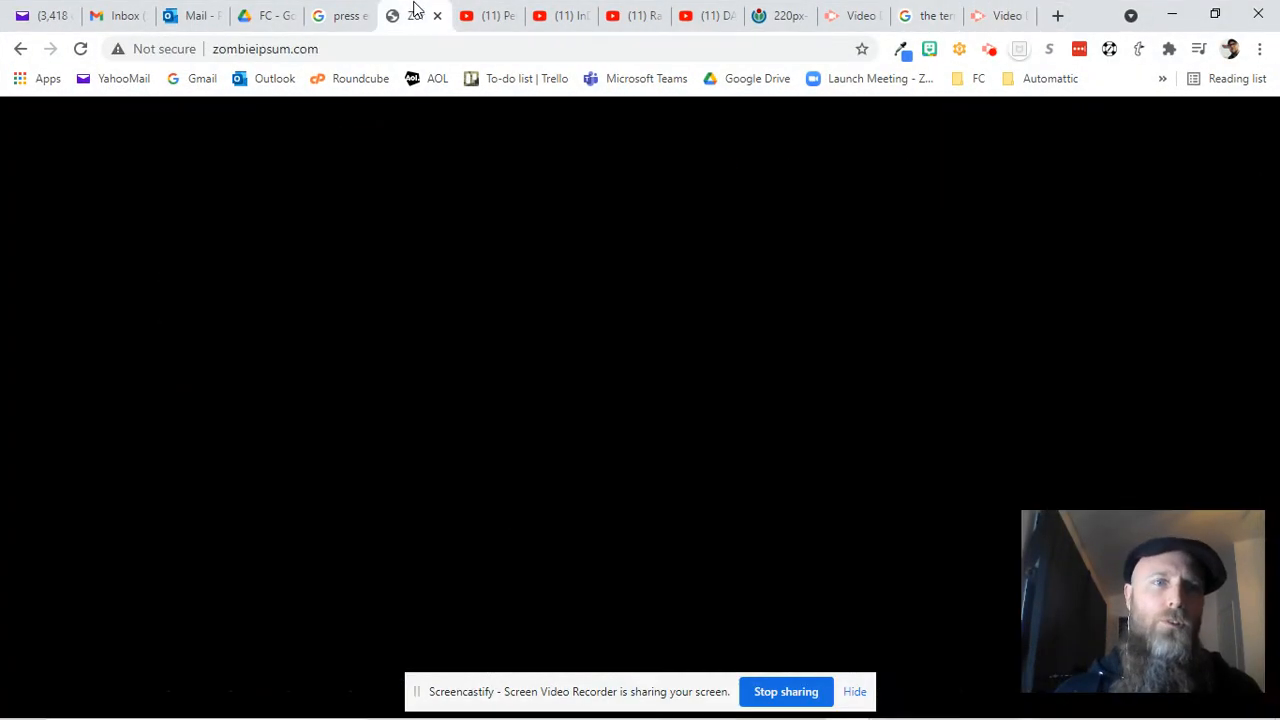
pyautogui.click(314, 50)
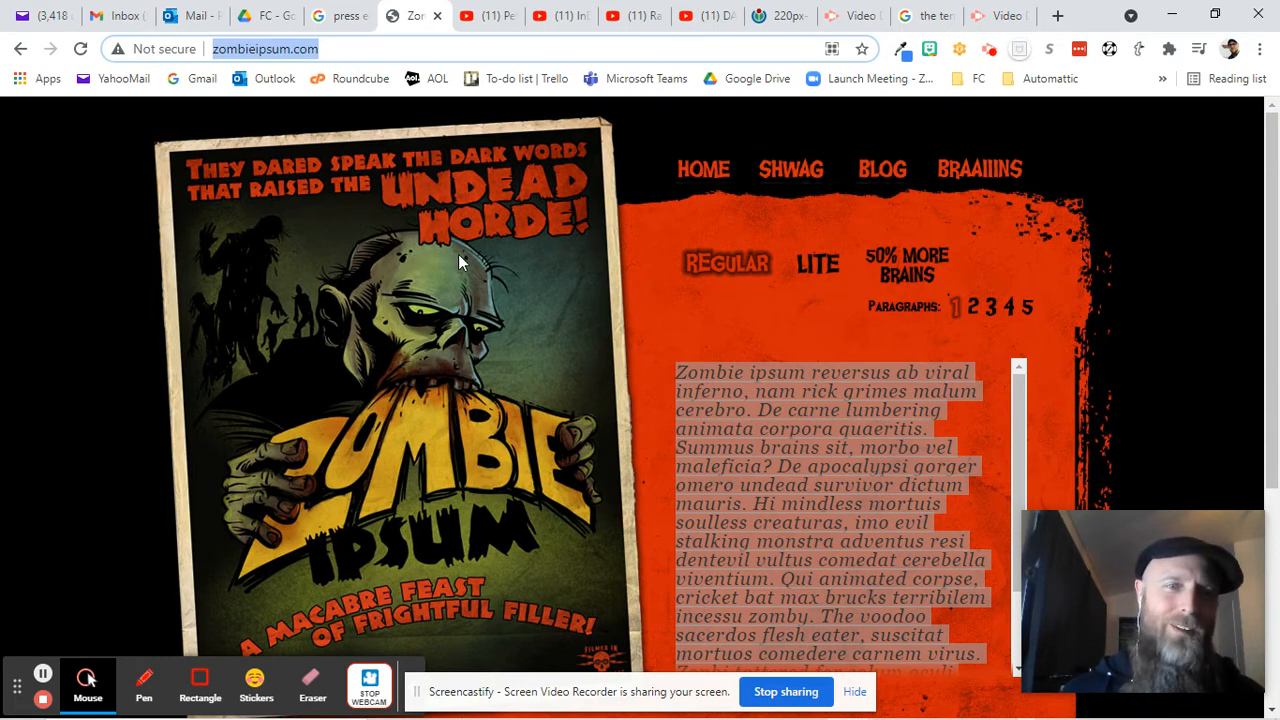
pyautogui.click(742, 420)
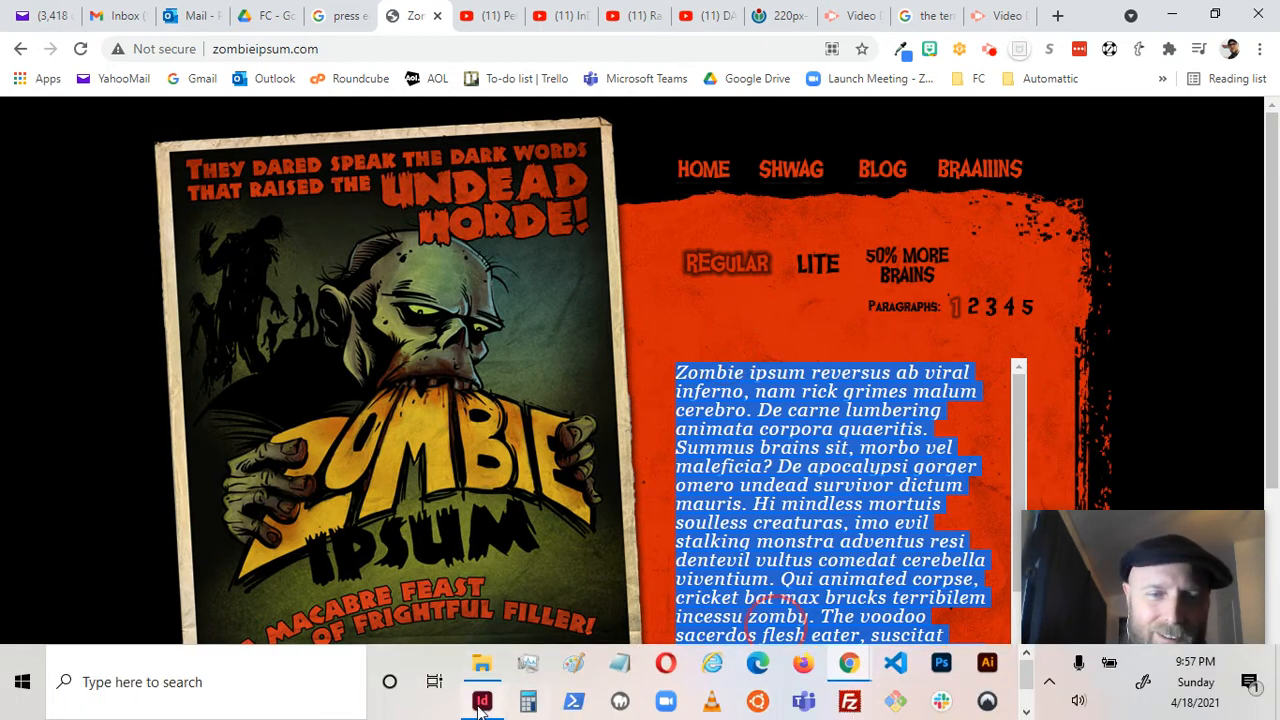
# - Return to InDesign and replace the duplicated date in the first-column text frame with the copied filler paragraph
pyautogui.click(481, 703)
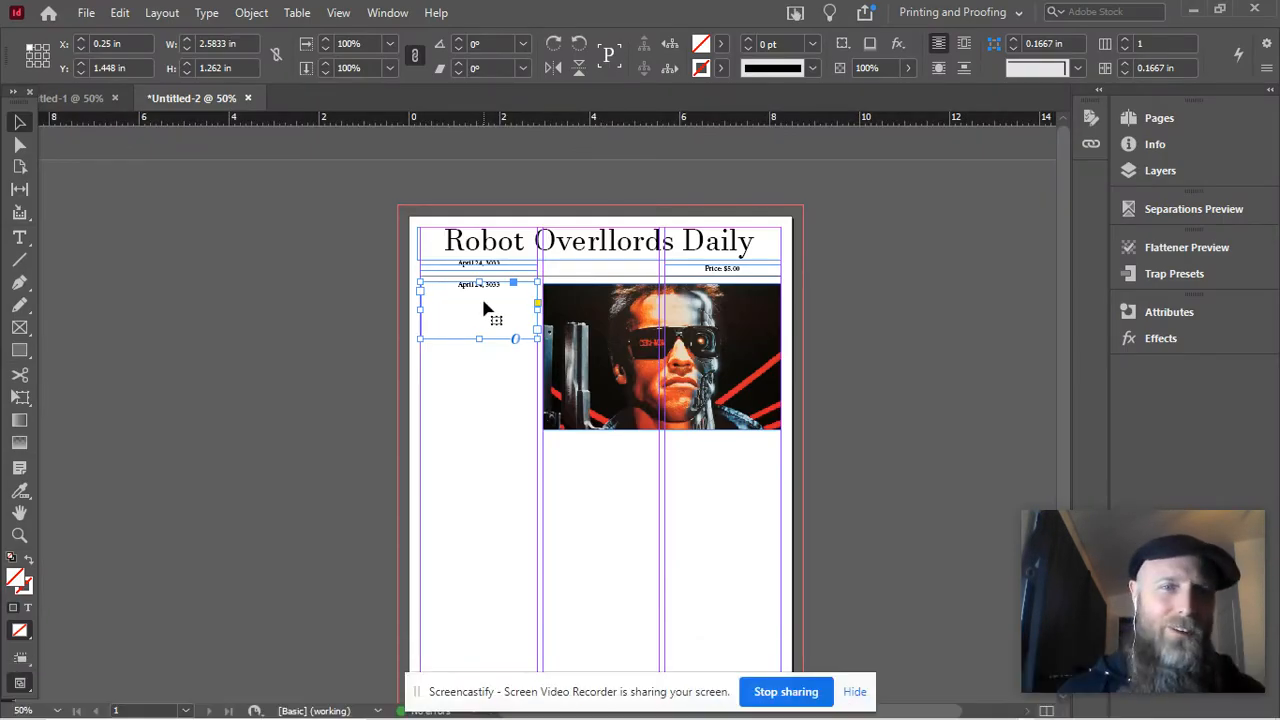
pyautogui.doubleClick(483, 310)
pyautogui.hotkey('ctrl', 'a')
pyautogui.hotkey('ctrl', 'v')
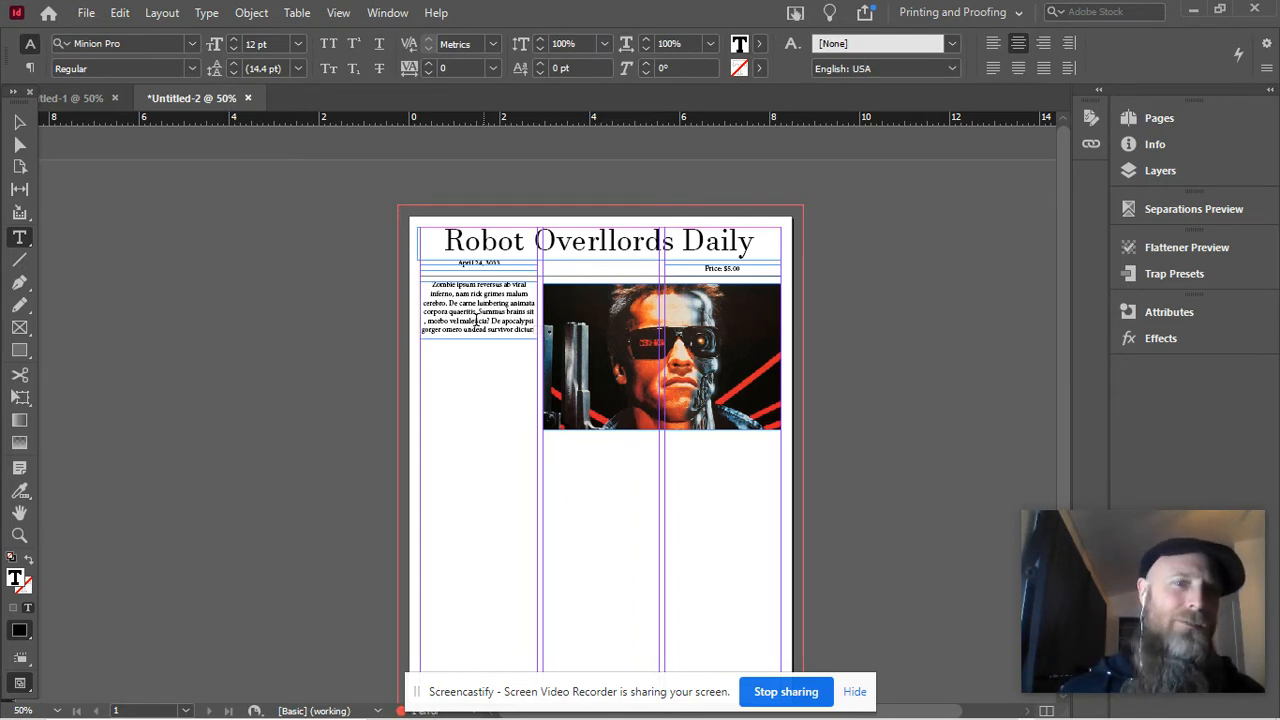
# - Extend the first-column text frame downward to a height of about 6.5 in
pyautogui.click(19, 122)
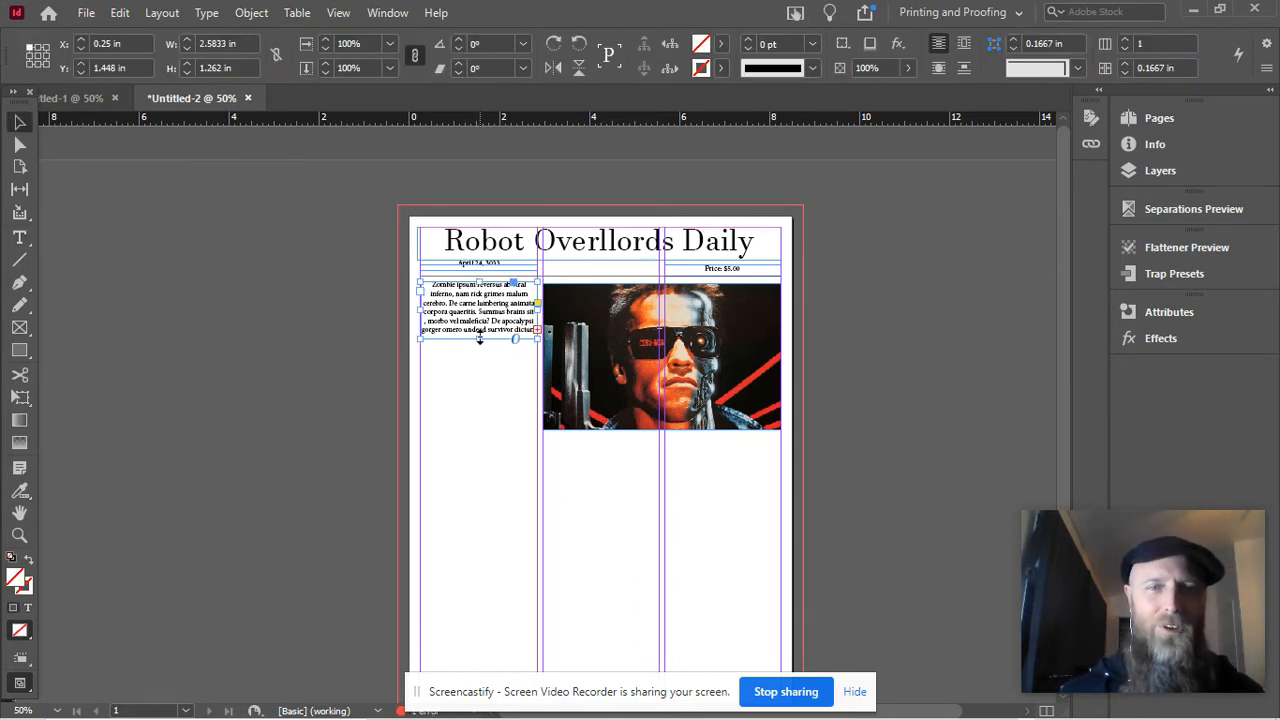
pyautogui.moveTo(480, 338); pyautogui.dragTo(462, 597)
pyautogui.scroll(-2, 485, 520)
pyautogui.moveTo(477, 498); pyautogui.dragTo(479, 474)
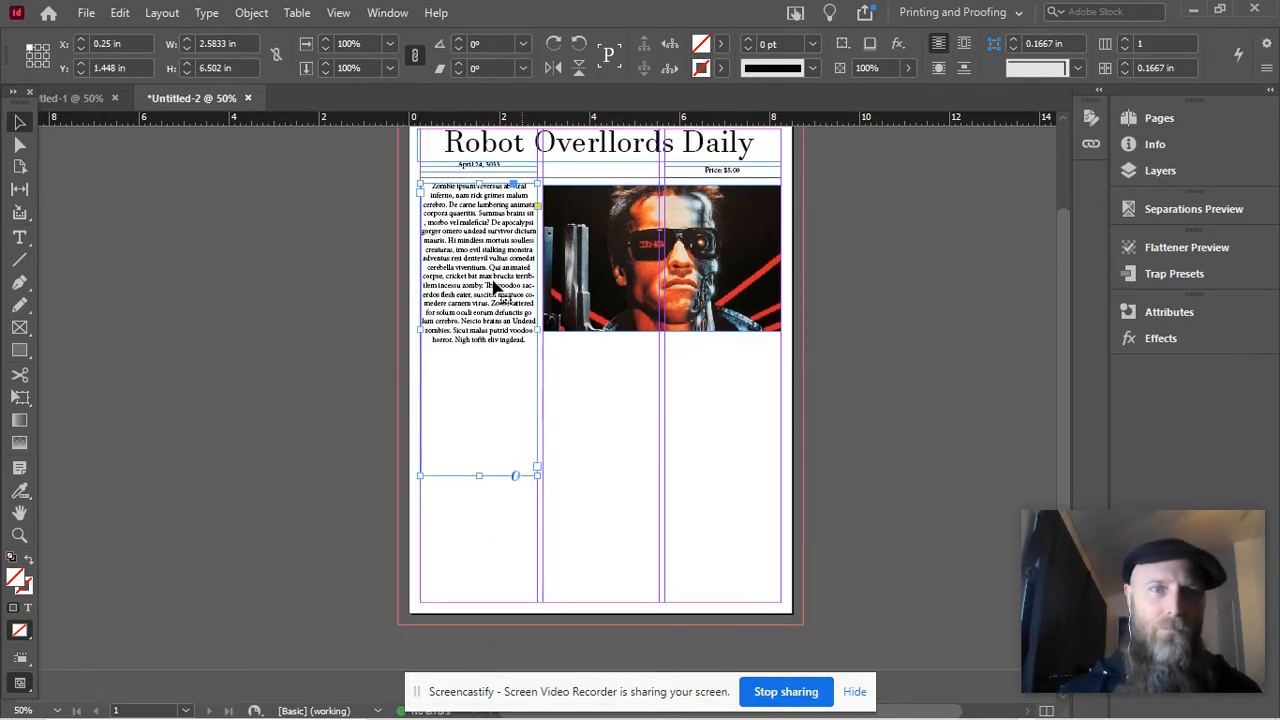
# - Paste more copies of the filler paragraph after the existing text until it overfills the first-column frame
pyautogui.doubleClick(533, 345)
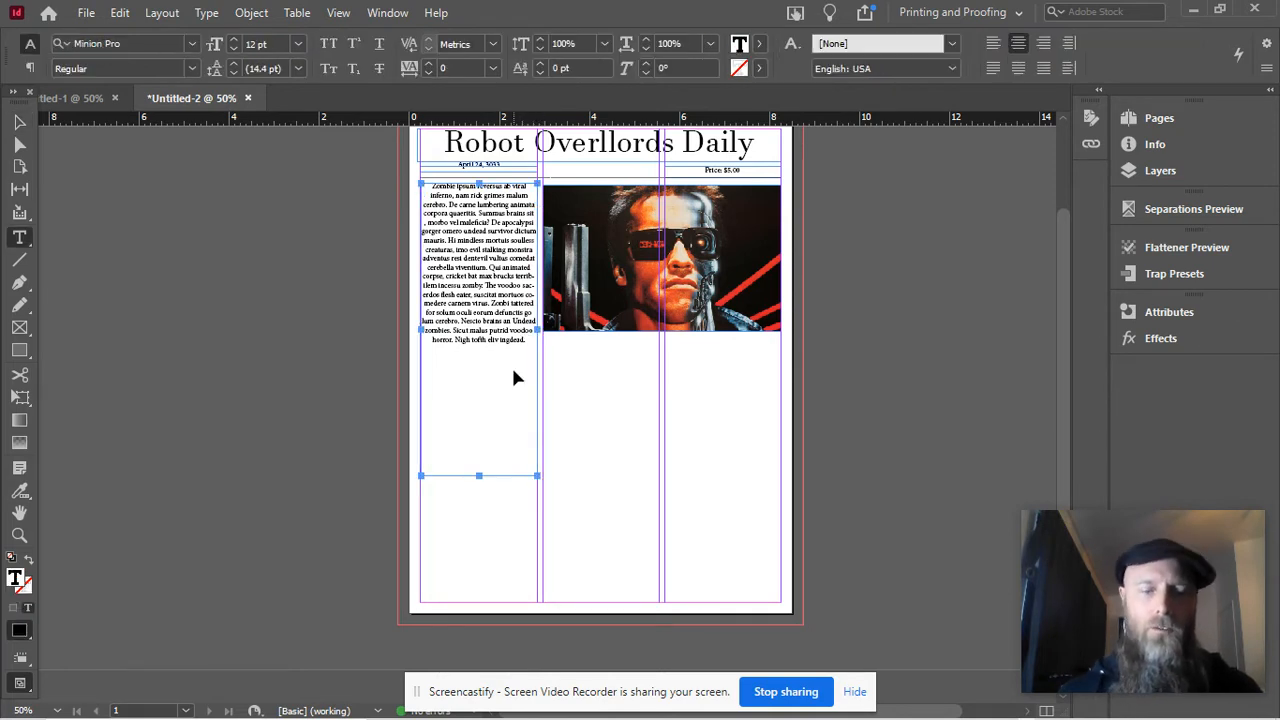
pyautogui.hotkey('ctrl', 'v')
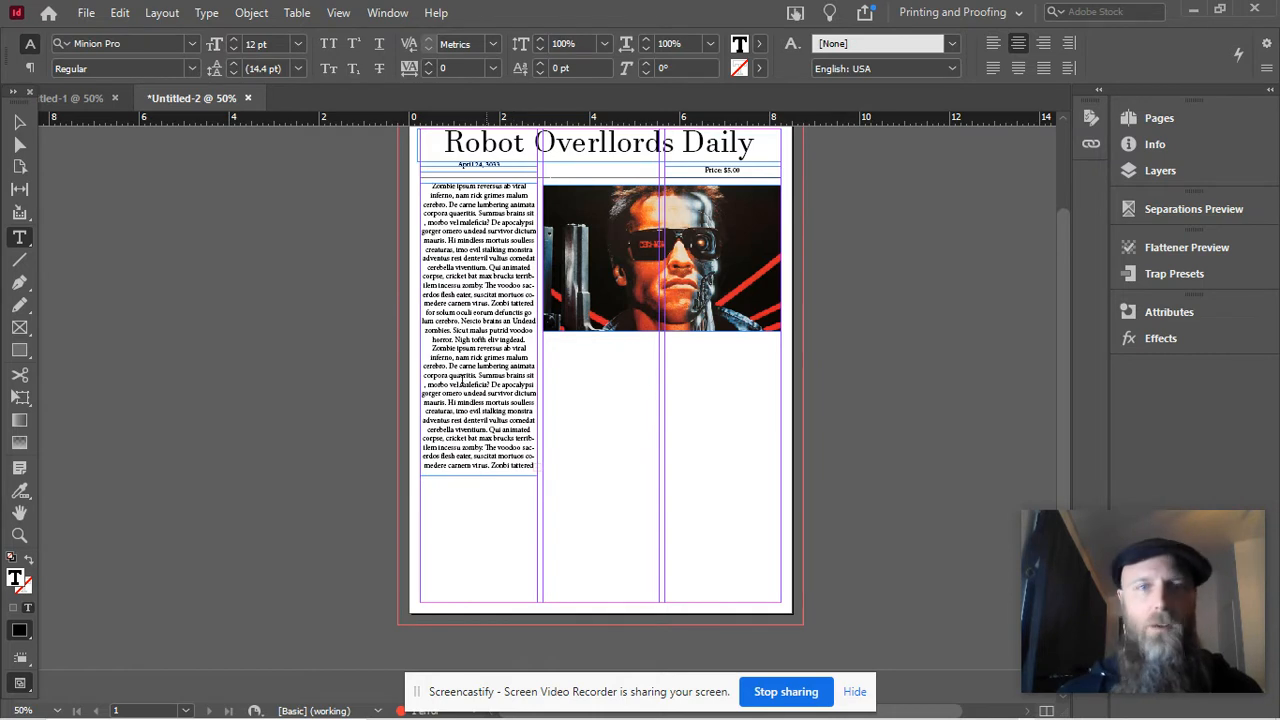
# - Consult the Los Angeles Times front page in Chrome, and justify all the filler text in InDesign with the last line aligned left
pyautogui.click(19, 121)
pyautogui.doubleClick(480, 355)
pyautogui.hotkey('ctrl', 'a')
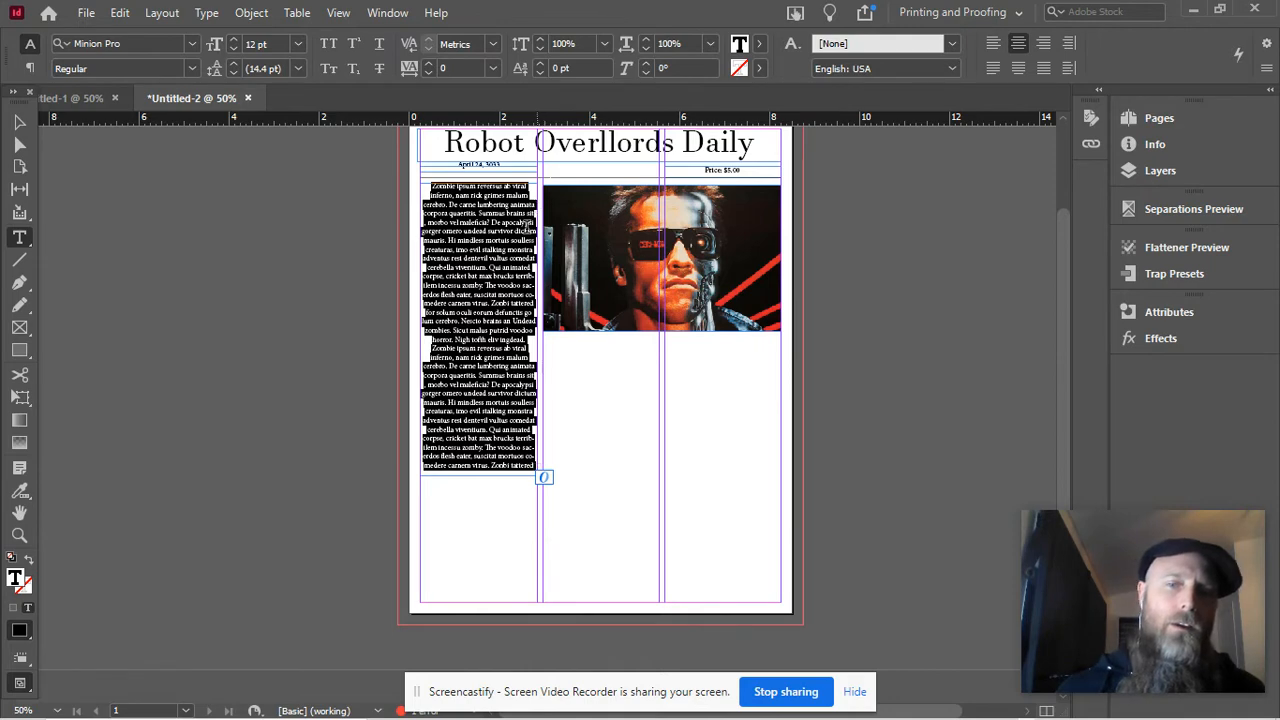
pyautogui.moveTo(536, 714)
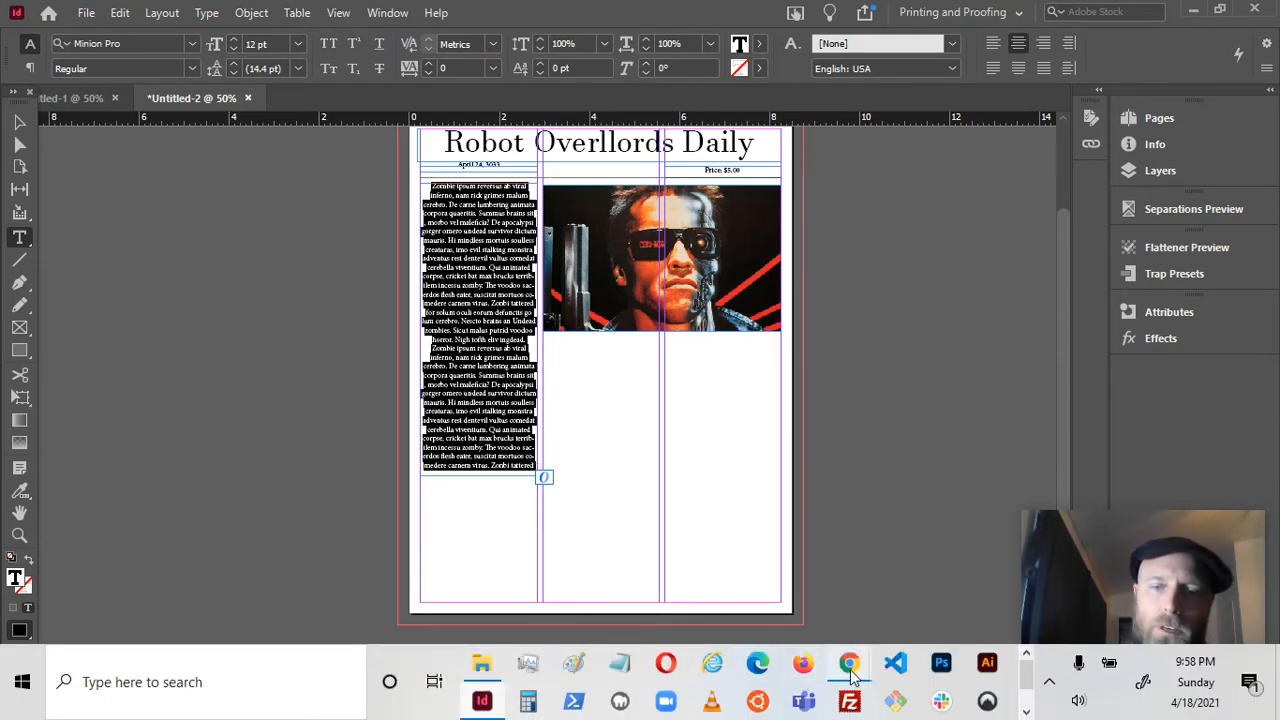
pyautogui.moveTo(856, 684)
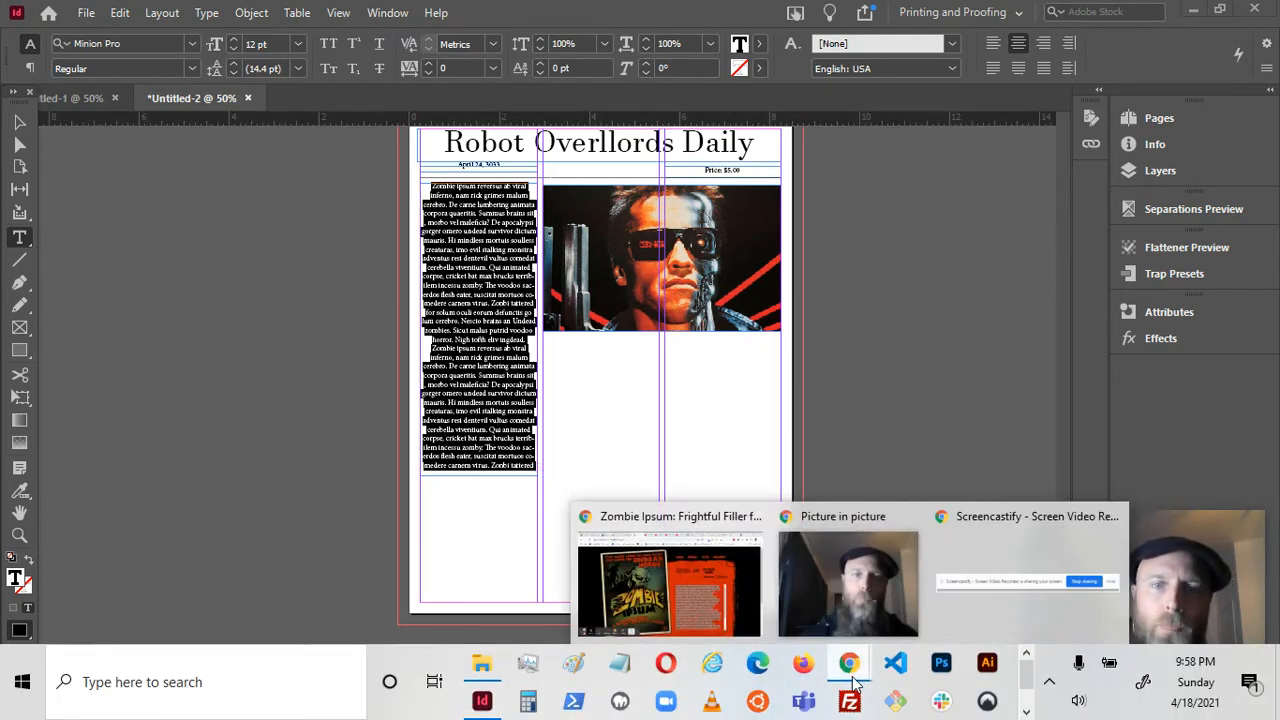
pyautogui.click(668, 585)
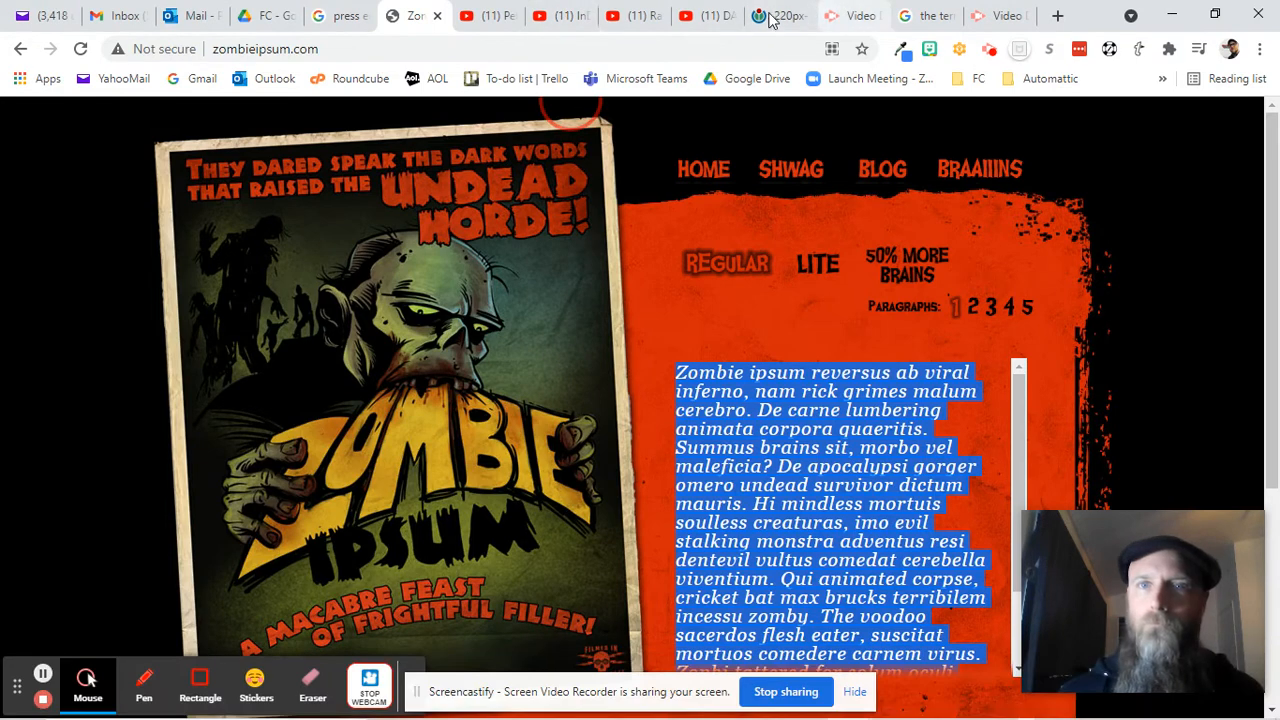
pyautogui.click(771, 18)
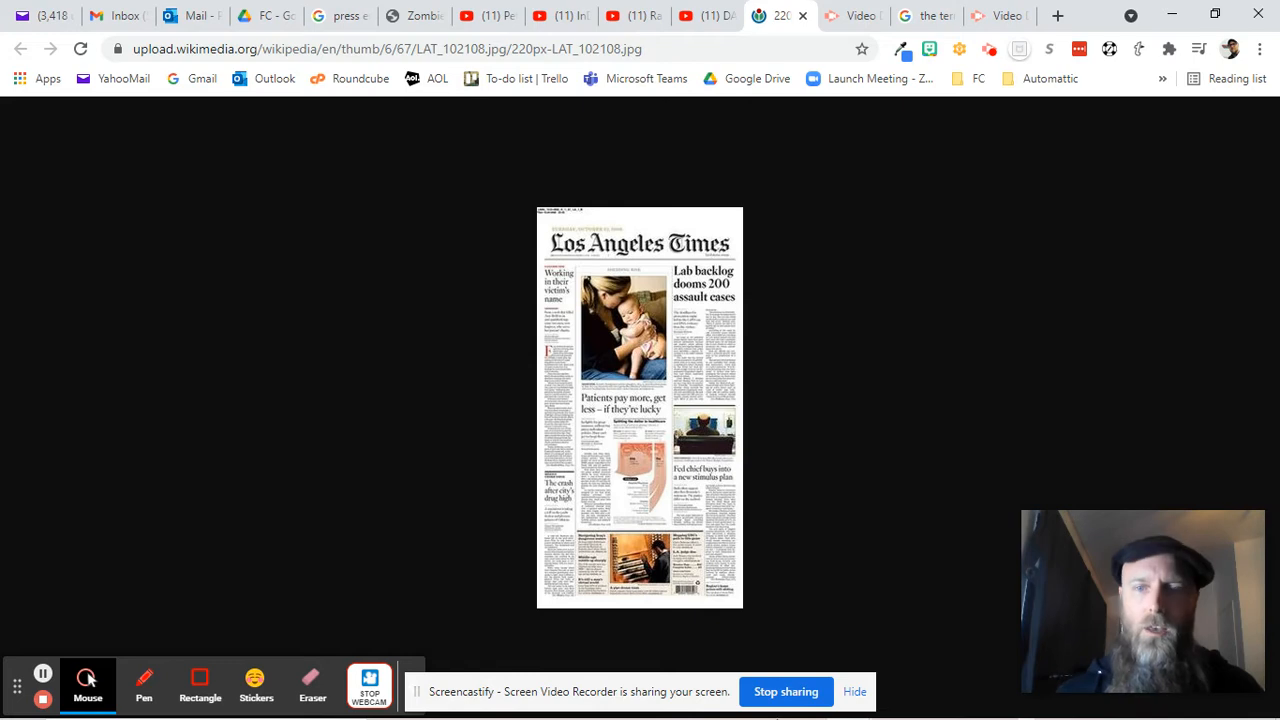
pyautogui.click(497, 704)
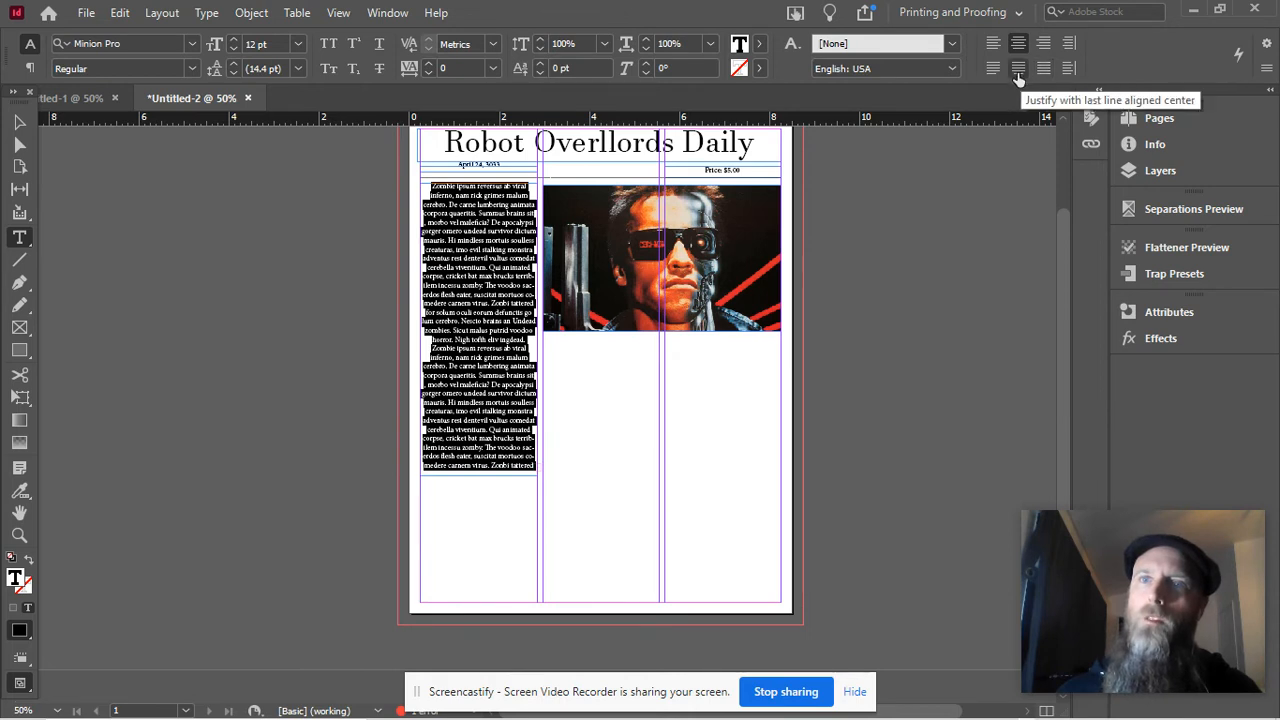
pyautogui.click(991, 70)
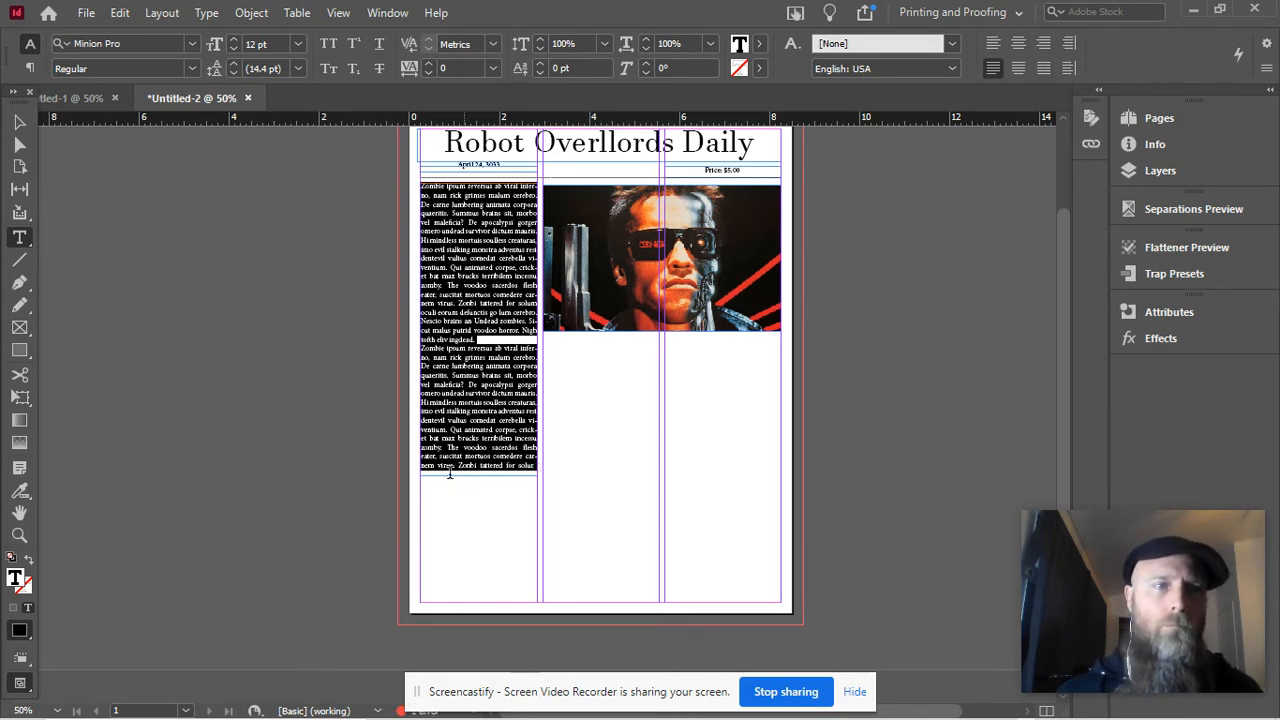
# - Flow the overset text from the first-column frame into a linked frame in the middle column, just below the picture
pyautogui.click(25, 126)
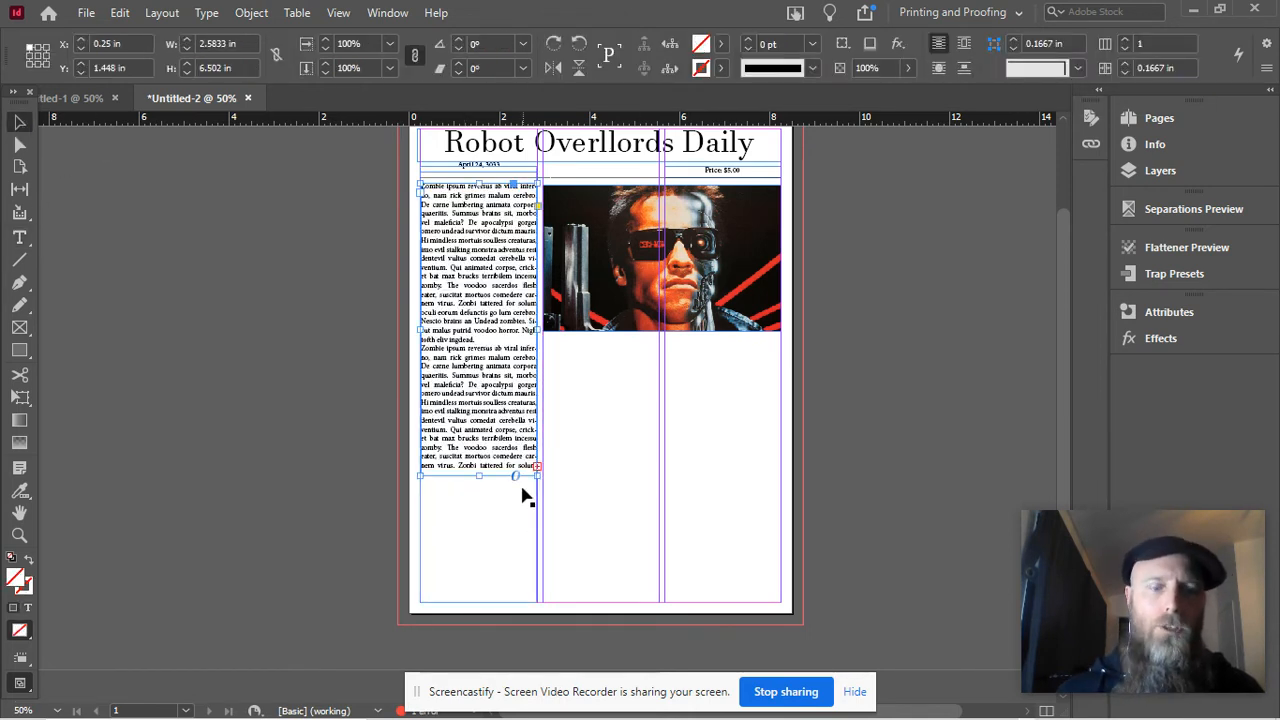
pyautogui.scroll(2, 536, 470)
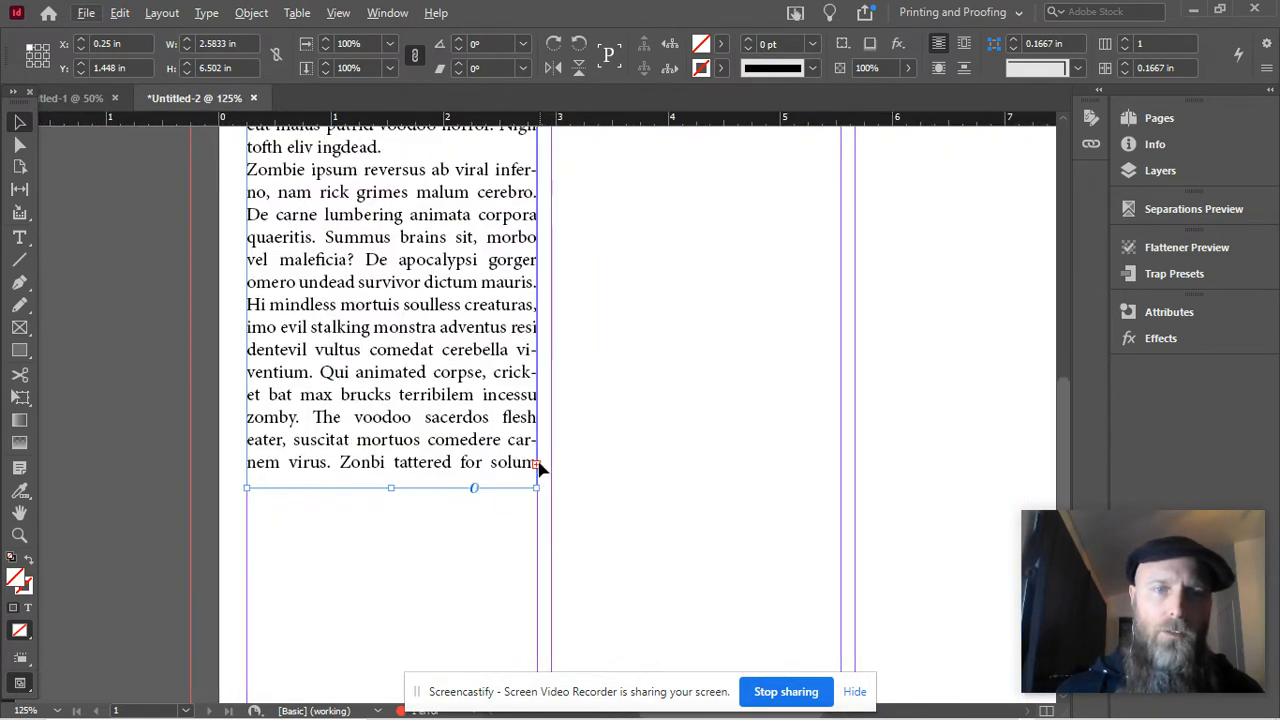
pyautogui.click(537, 466)
pyautogui.scroll(1, 570, 404)
pyautogui.scroll(4, 570, 404)
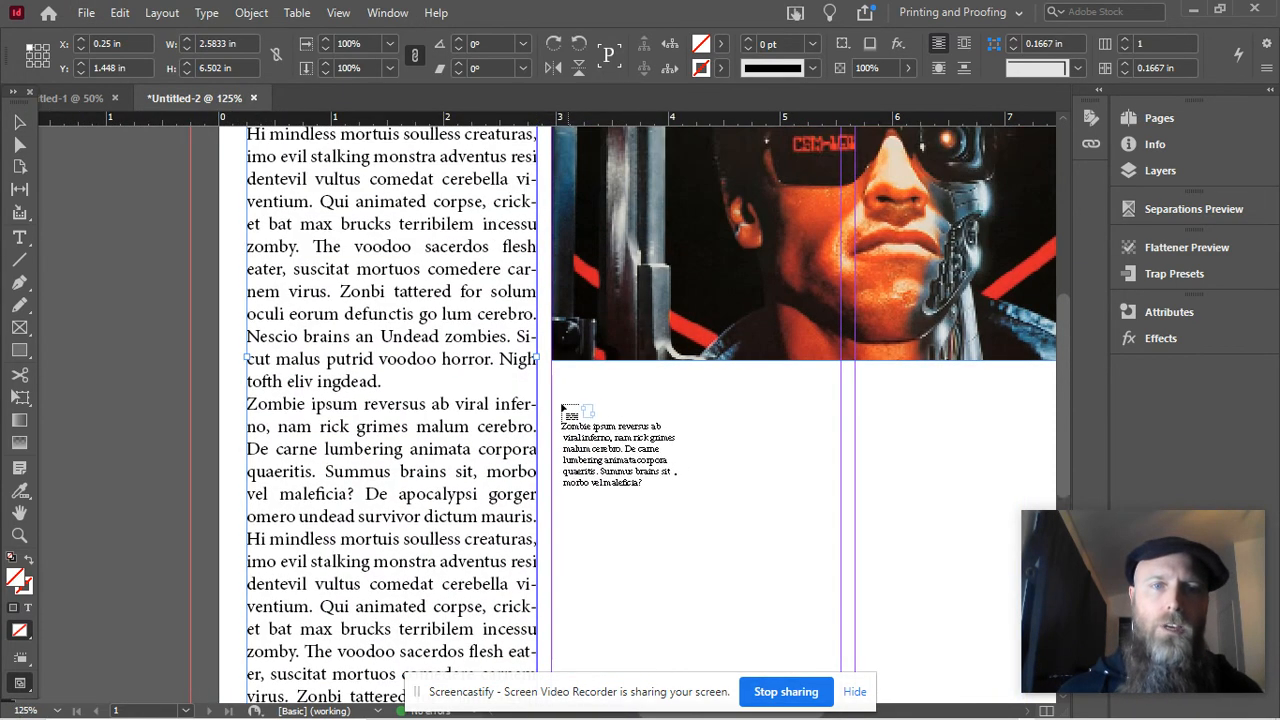
pyautogui.click(551, 383)
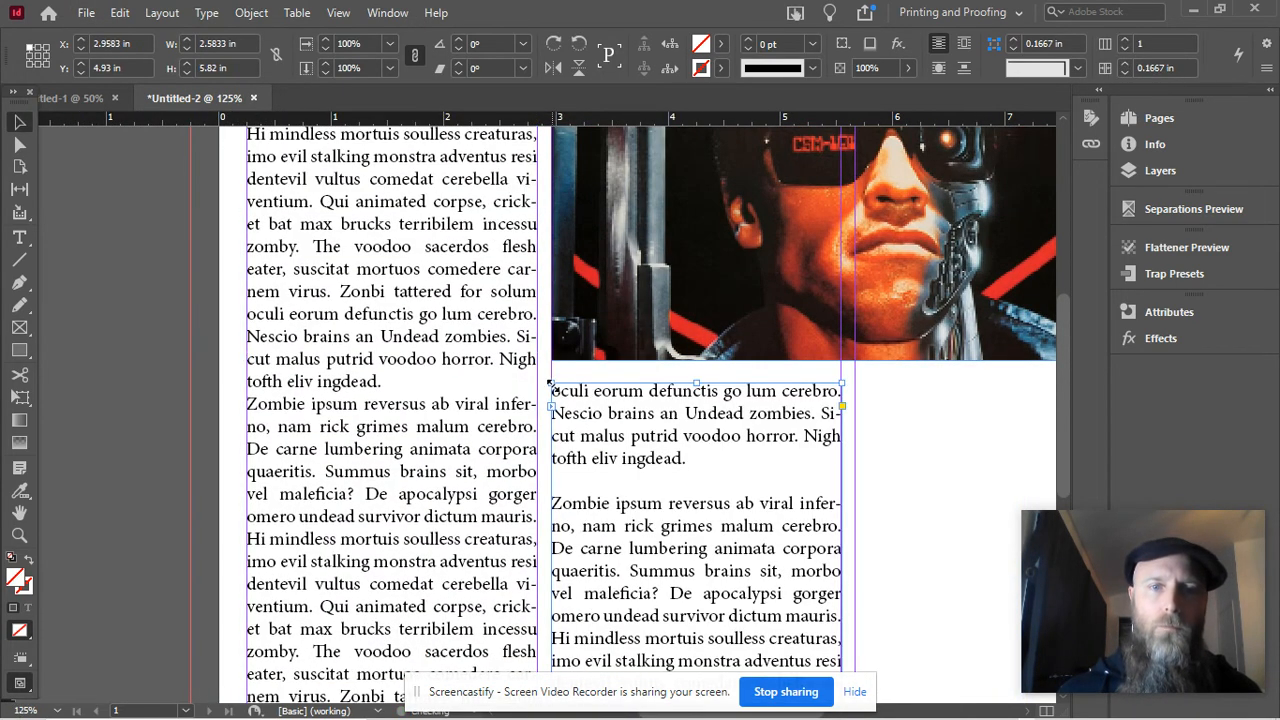
# - Shorten the middle-column text frame to about 3.02 in high, level with the bottom of the first-column frame
pyautogui.scroll(-7, 677, 523)
pyautogui.scroll(-1, 677, 515)
pyautogui.scroll(-2, 677, 516)
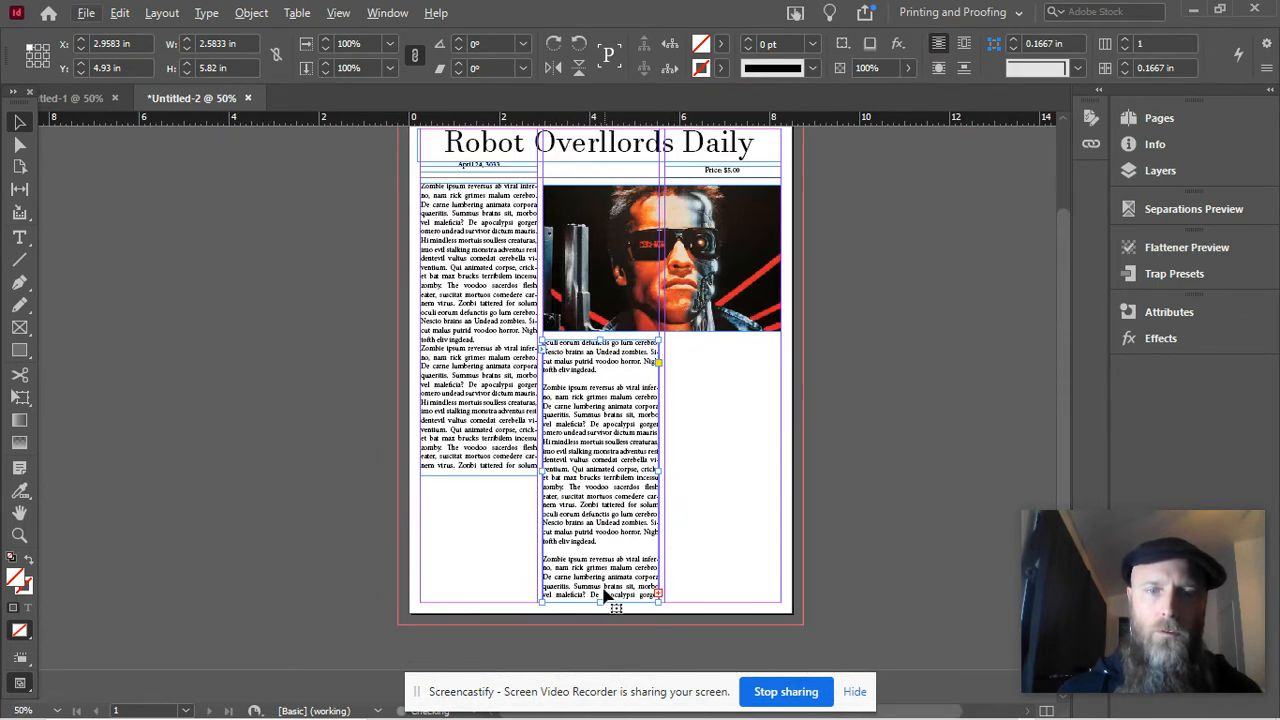
pyautogui.moveTo(603, 603); pyautogui.dragTo(609, 476)
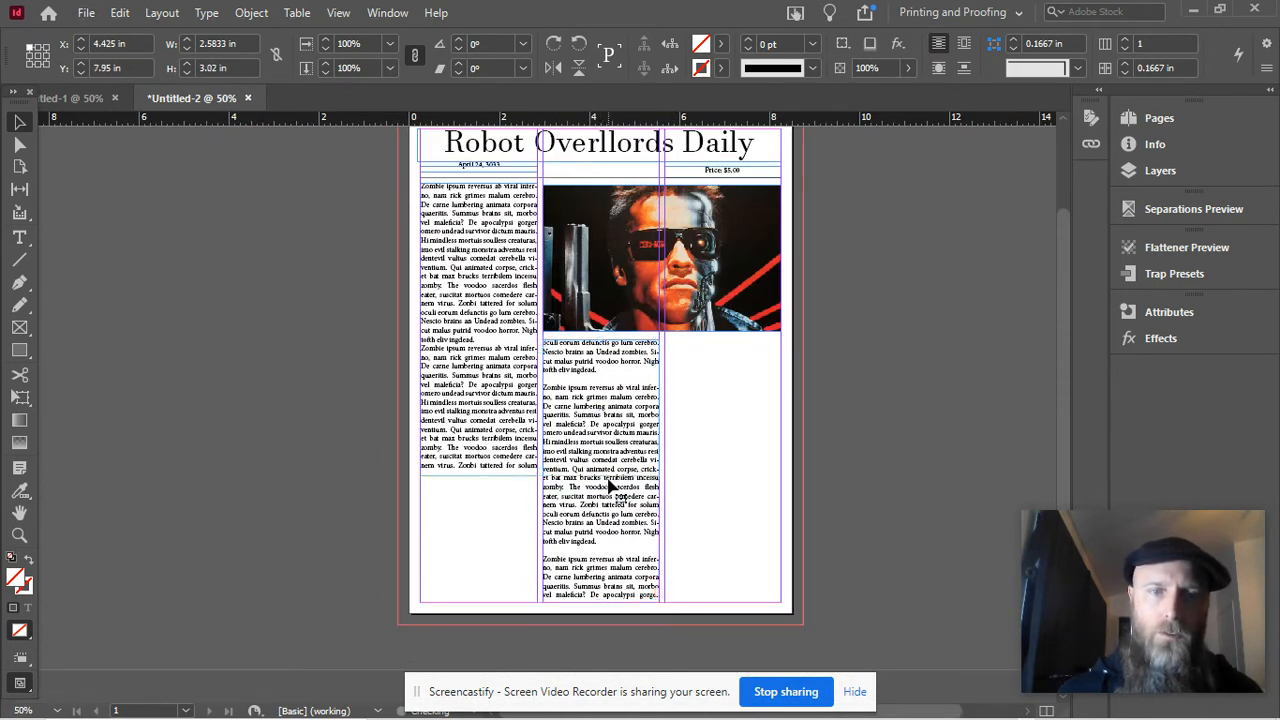
# - Flow the remaining text into a linked third-column frame below the picture and shorten it to about 3.02 in high
pyautogui.click(661, 469)
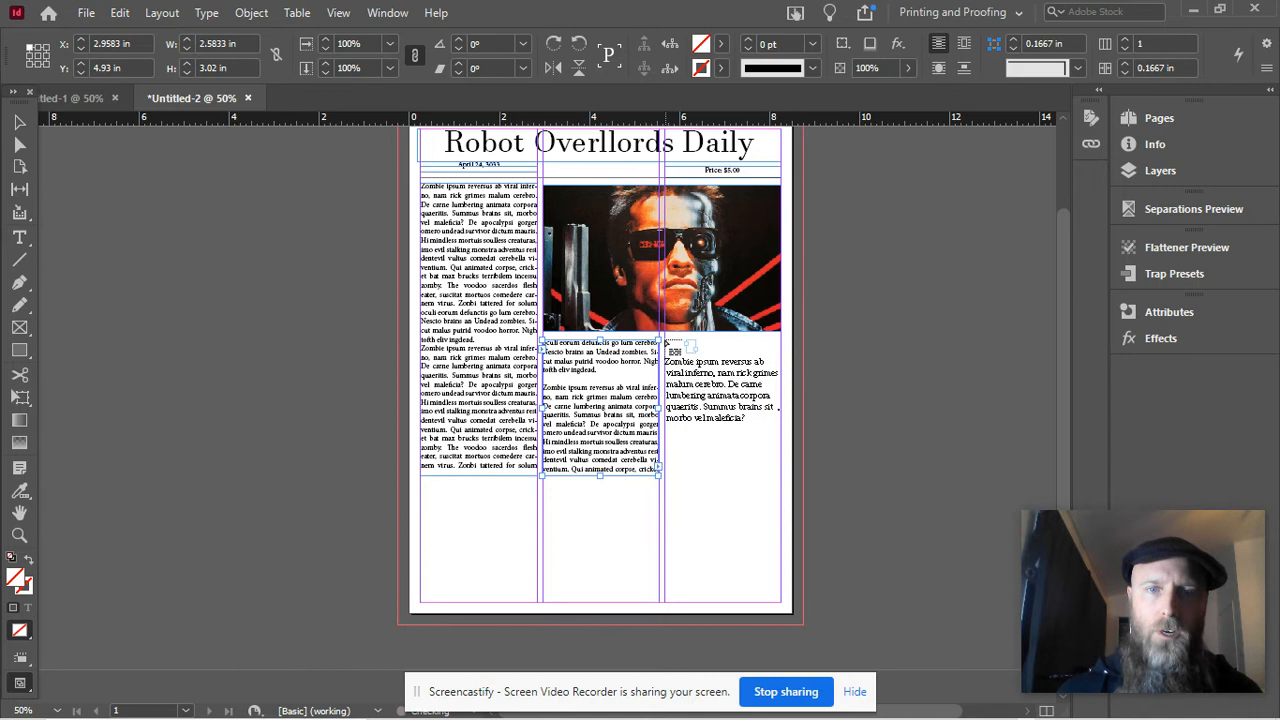
pyautogui.click(665, 343)
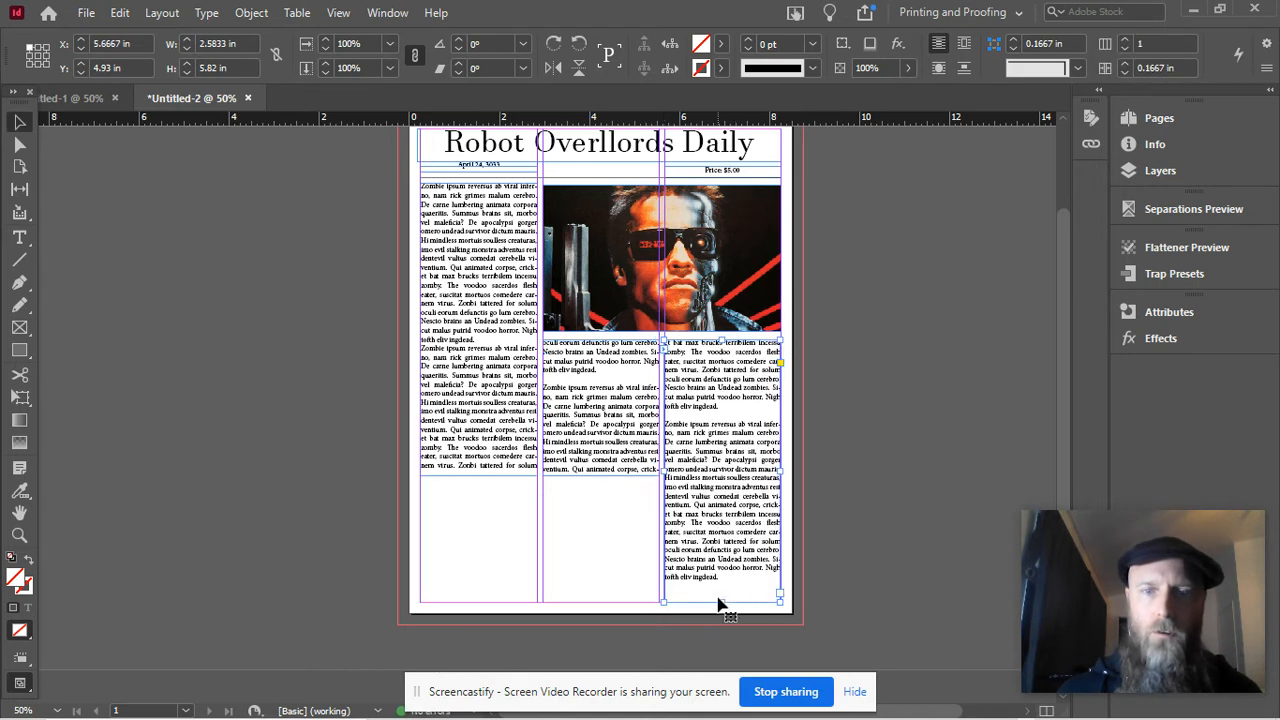
pyautogui.moveTo(722, 601); pyautogui.dragTo(738, 476)
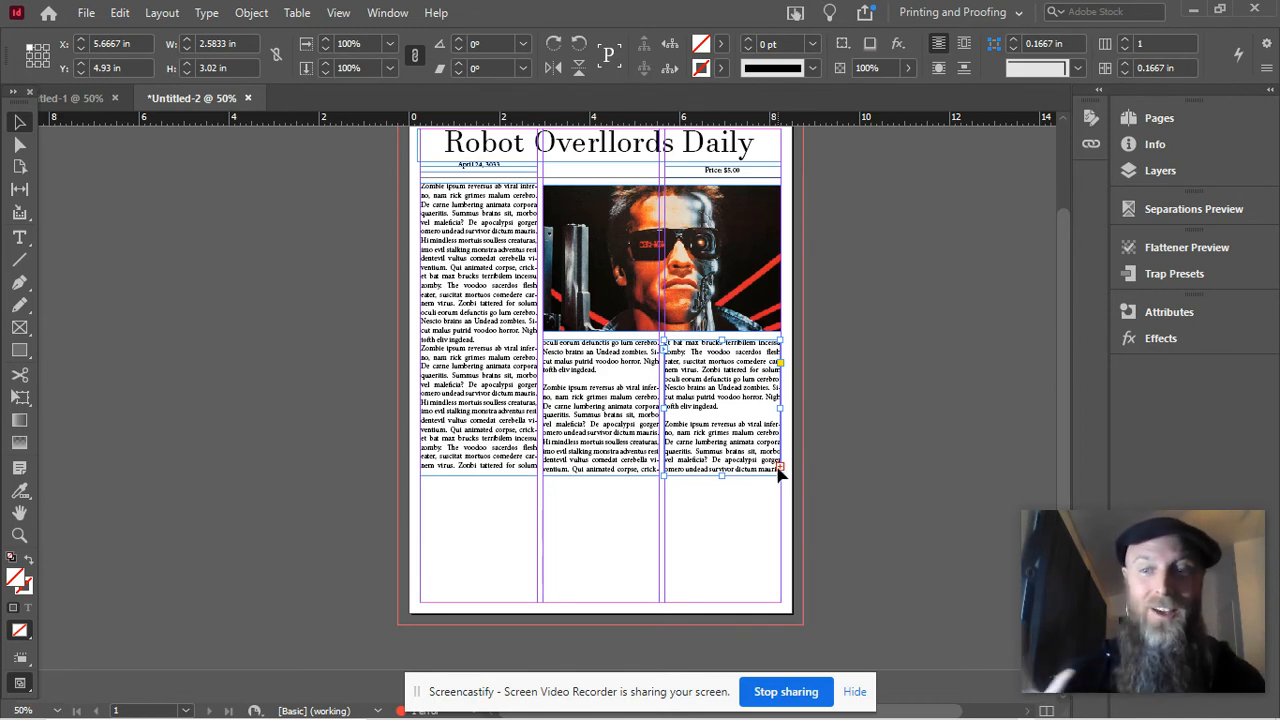
# - Draw an 8 in horizontal line across all three columns along the bottom edge of the text frames
pyautogui.click(19, 259)
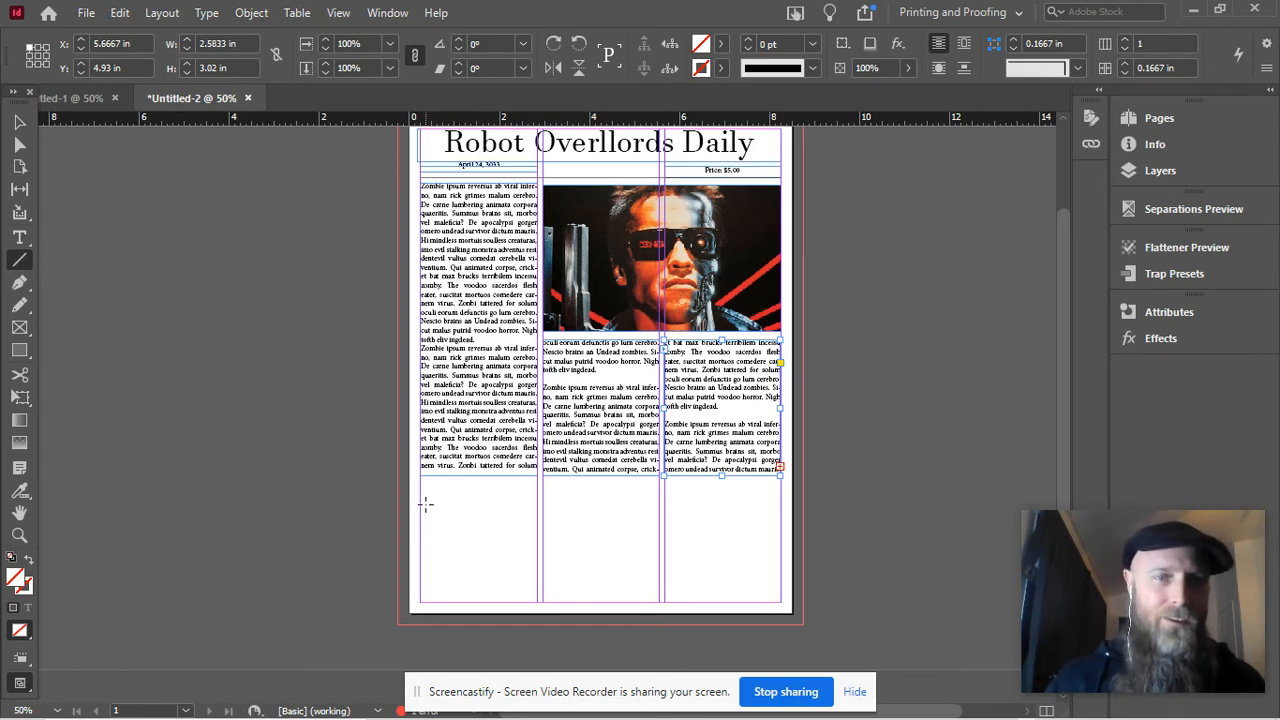
pyautogui.scroll(1, 452, 510)
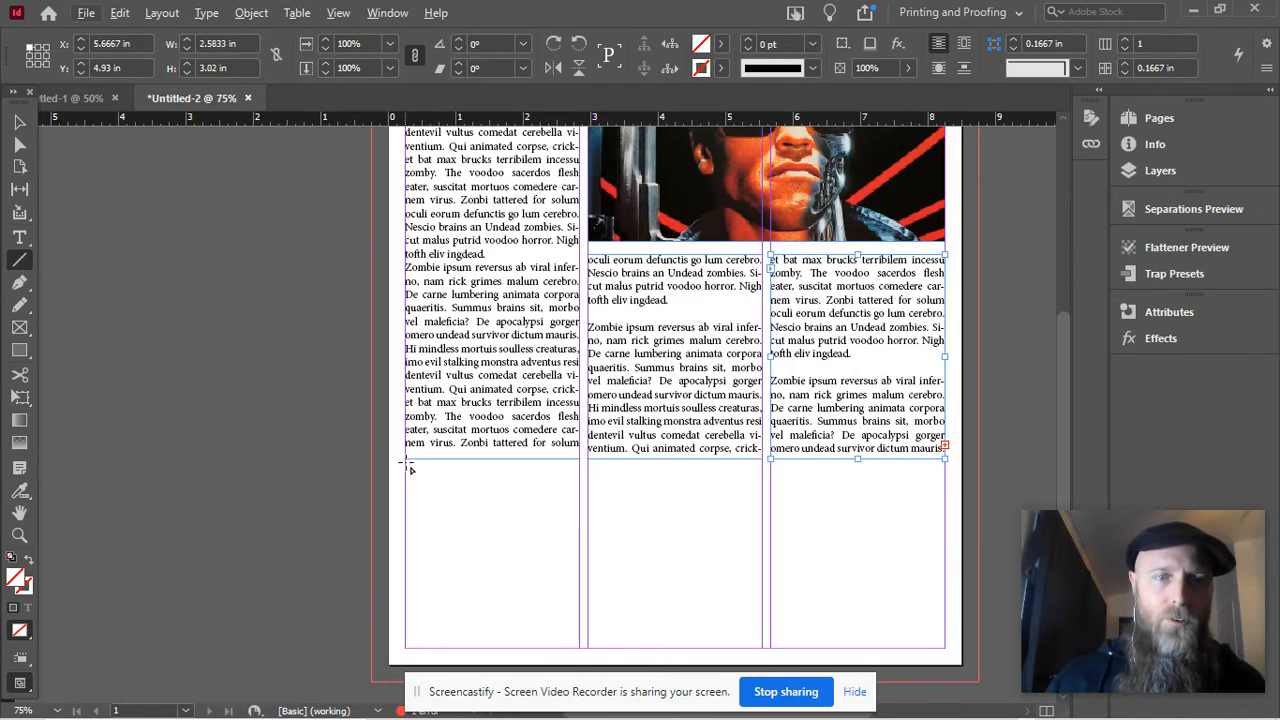
pyautogui.moveTo(407, 463); pyautogui.dragTo(946, 460)
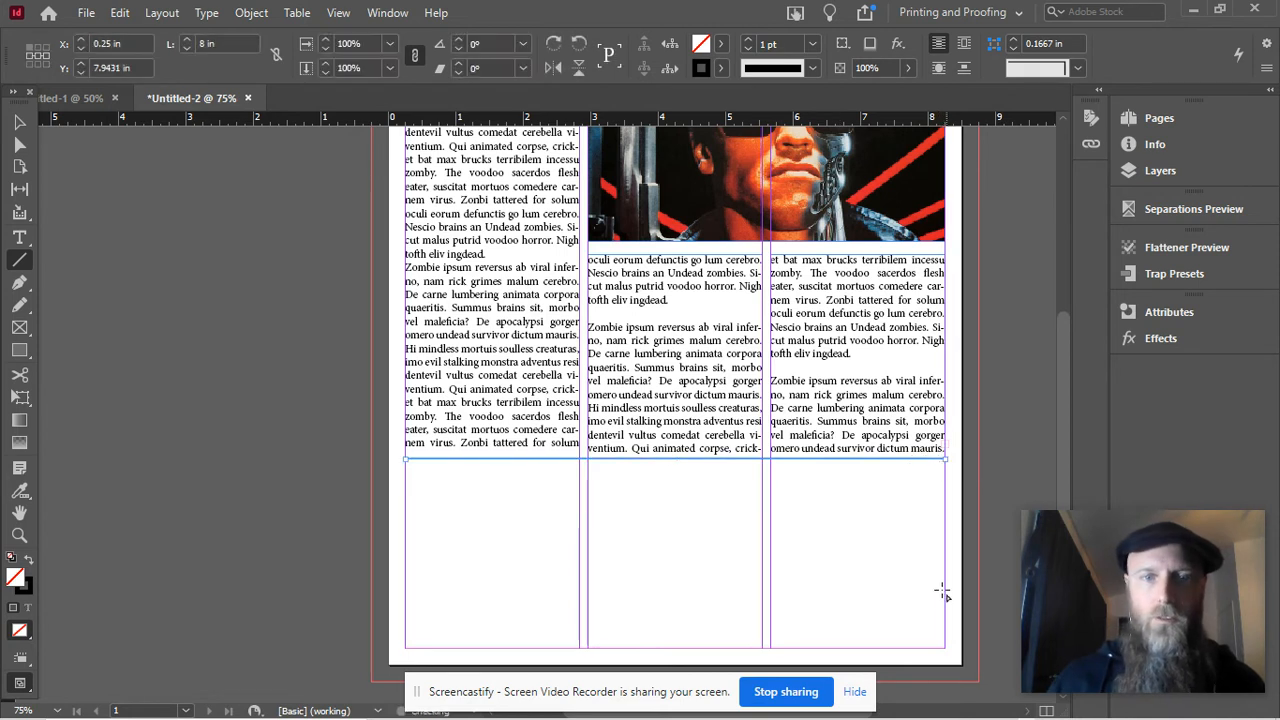
pyautogui.click(546, 529)
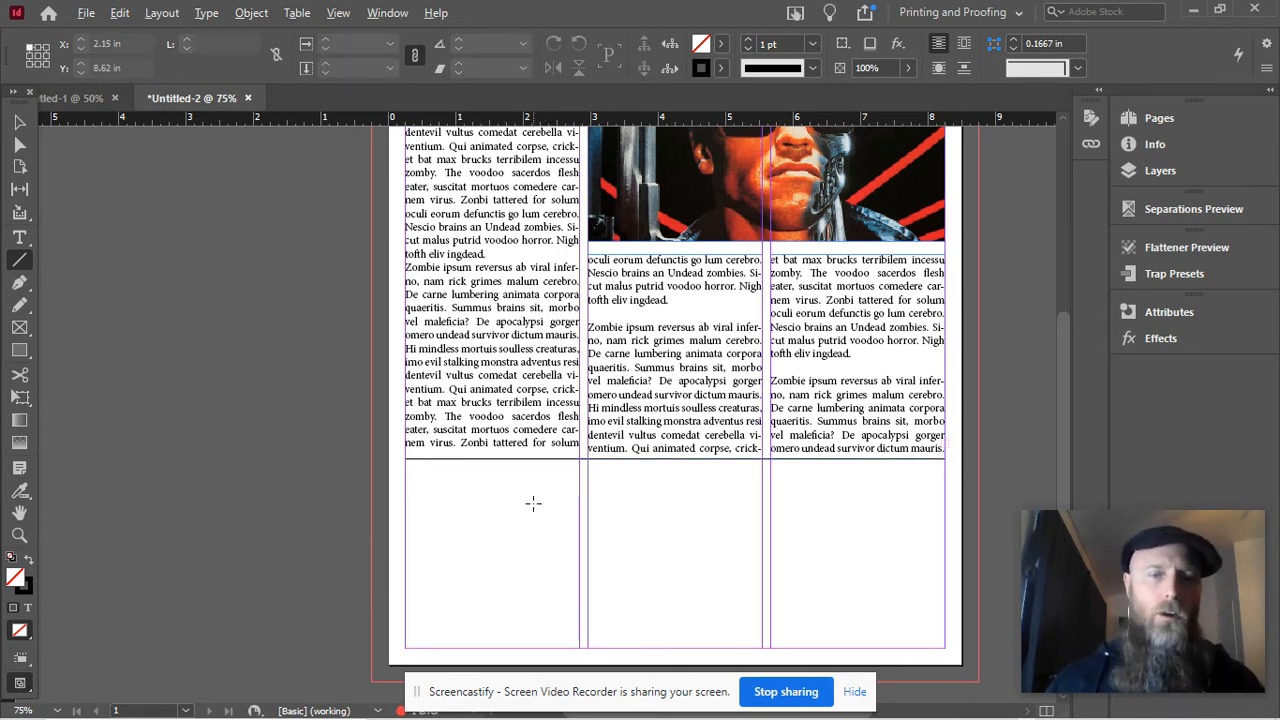
# - Examine the full page layout in preview mode without guides and frame edges, and return to the normal view
pyautogui.hotkey('ctrl', '-')
pyautogui.hotkey('ctrl', '-')
pyautogui.hotkey('ctrl', '=')
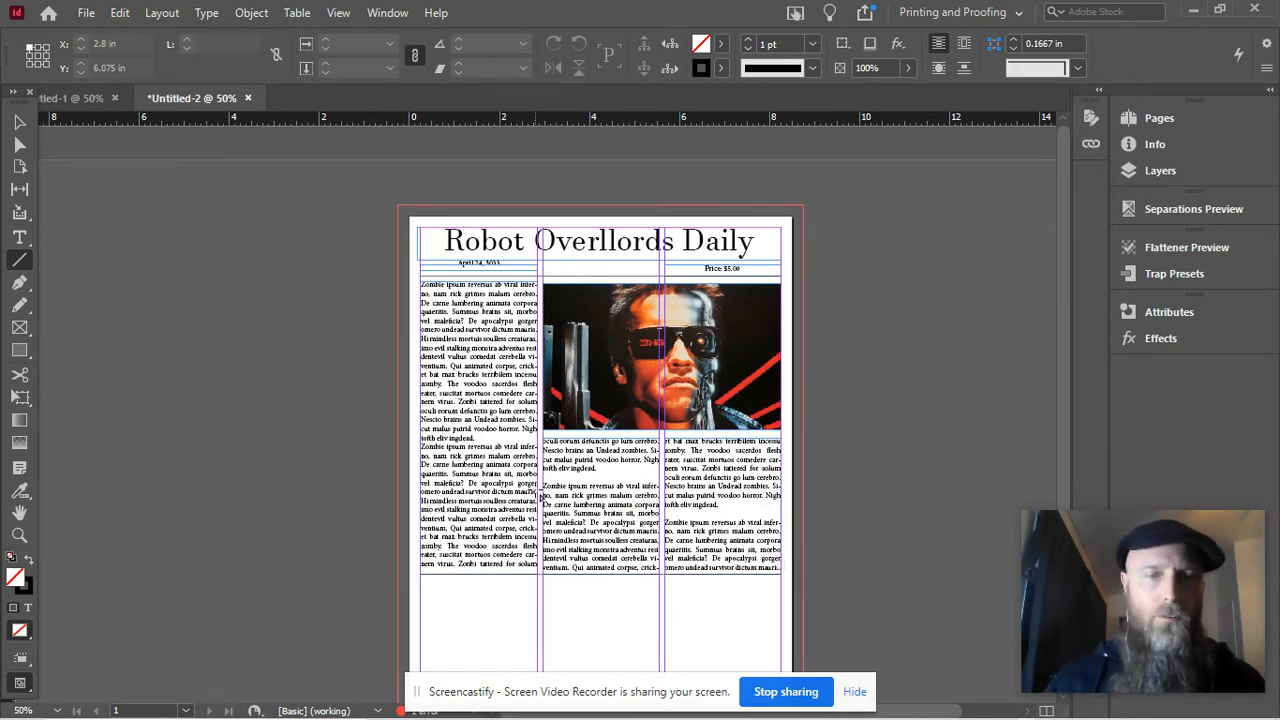
pyautogui.scroll(-1, 330, 313)
pyautogui.press('w')
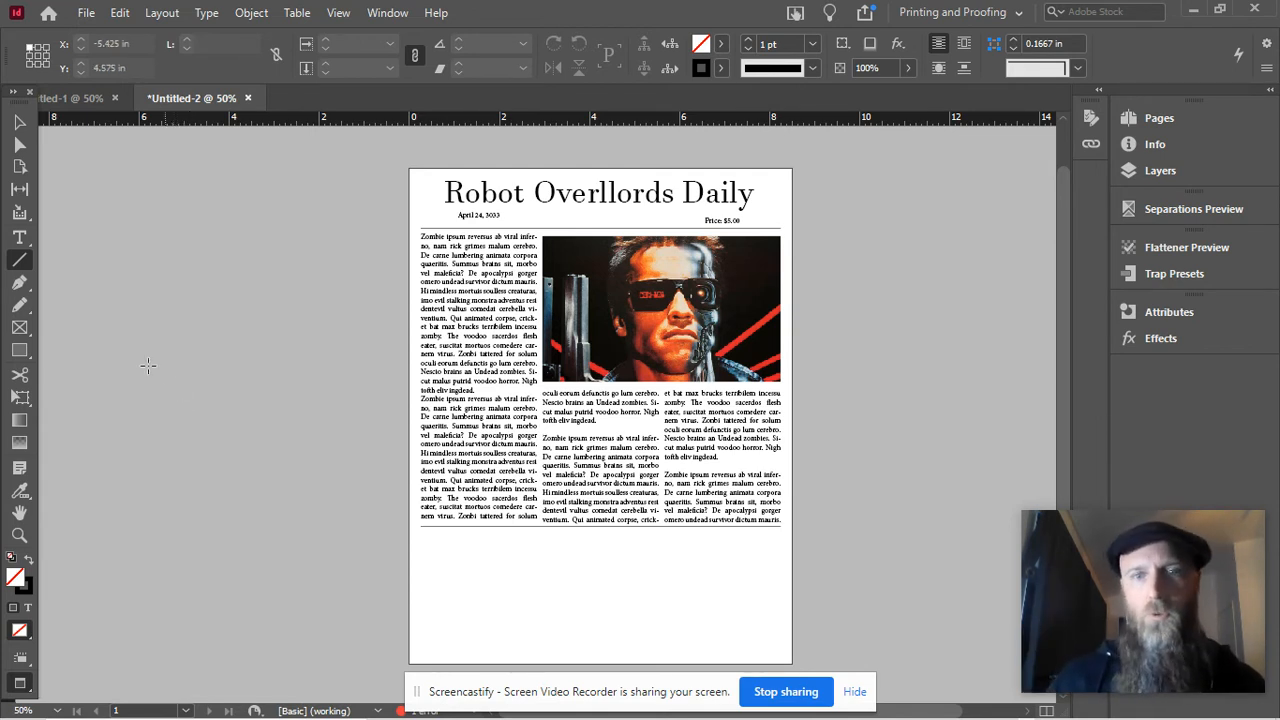
pyautogui.press('w')
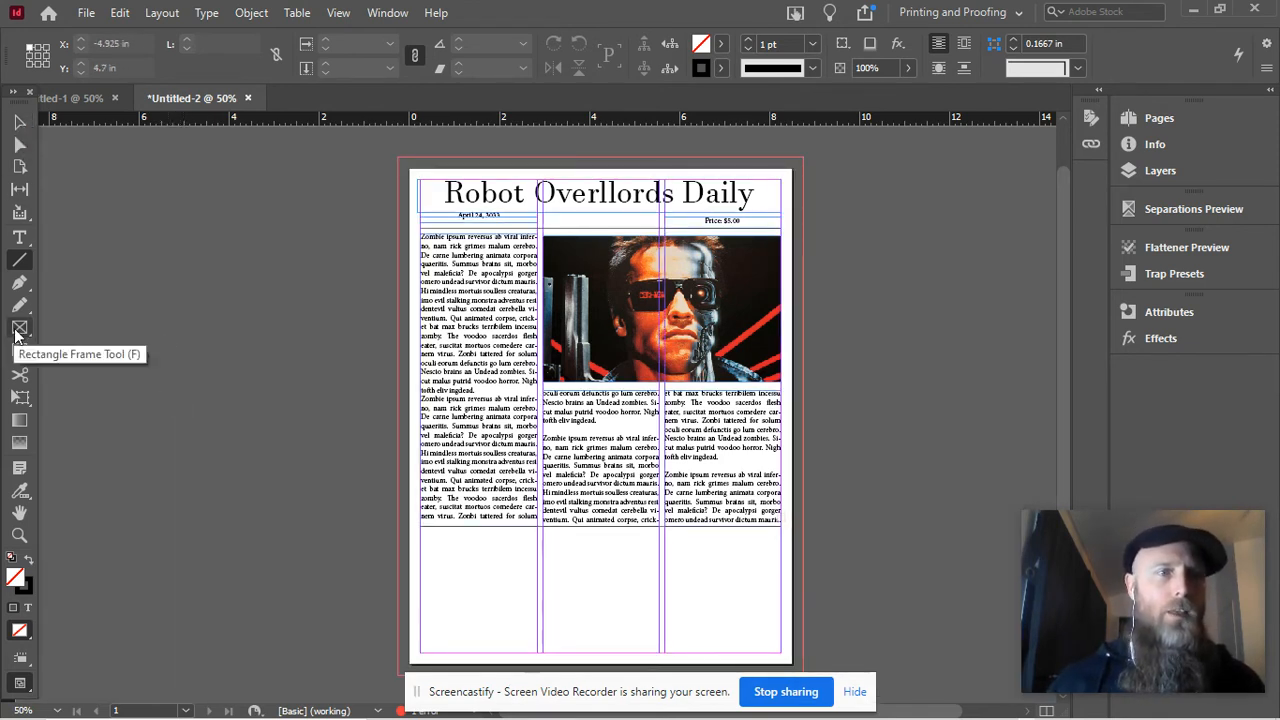
# - Duplicate the picture and move the copy below the lower divider line, aligned with the first column's left margin
pyautogui.click(19, 121)
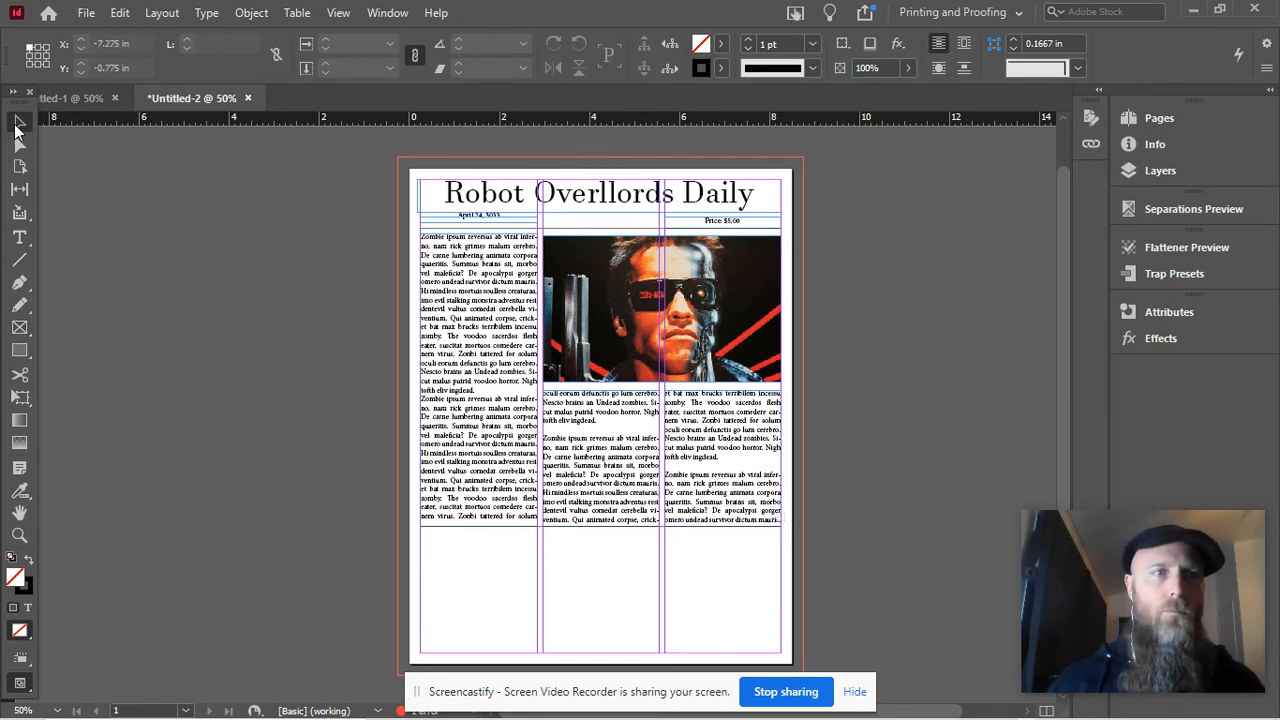
pyautogui.click(652, 336)
pyautogui.hotkey('ctrl', 'c')
pyautogui.hotkey('ctrl', 'v')
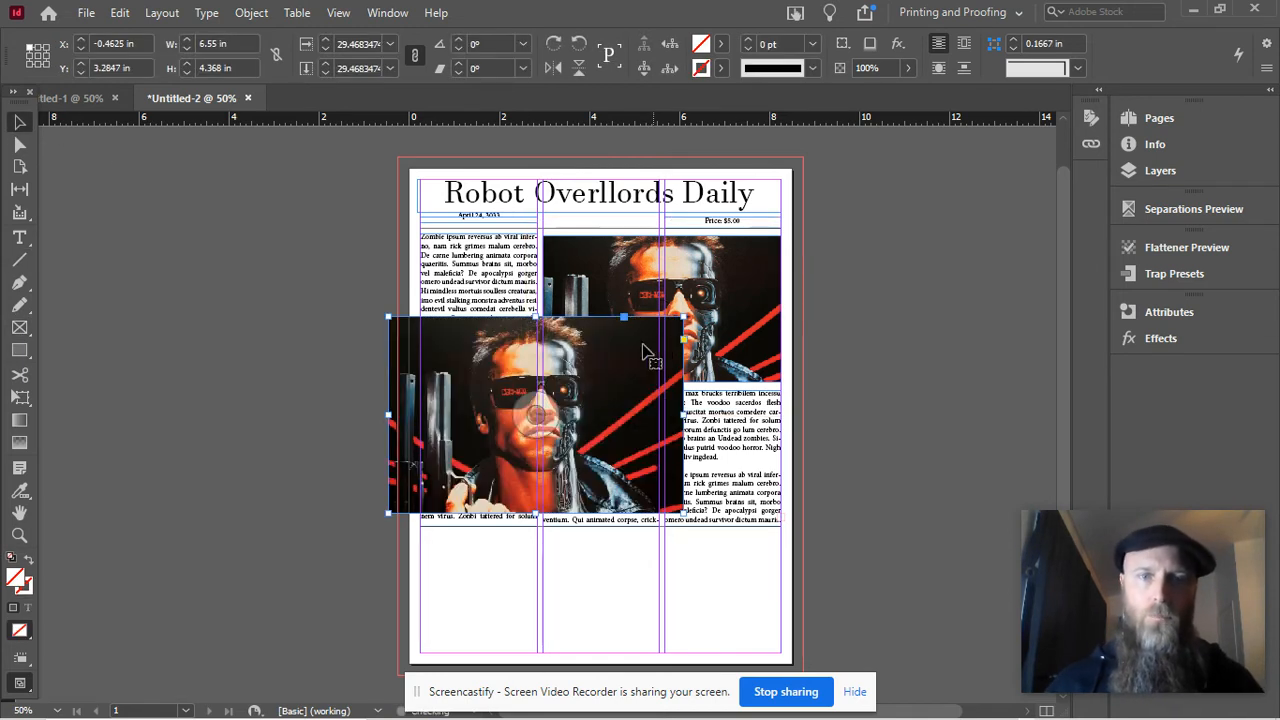
pyautogui.moveTo(628, 569); pyautogui.dragTo(672, 630)
pyautogui.scroll(-1, 668, 572)
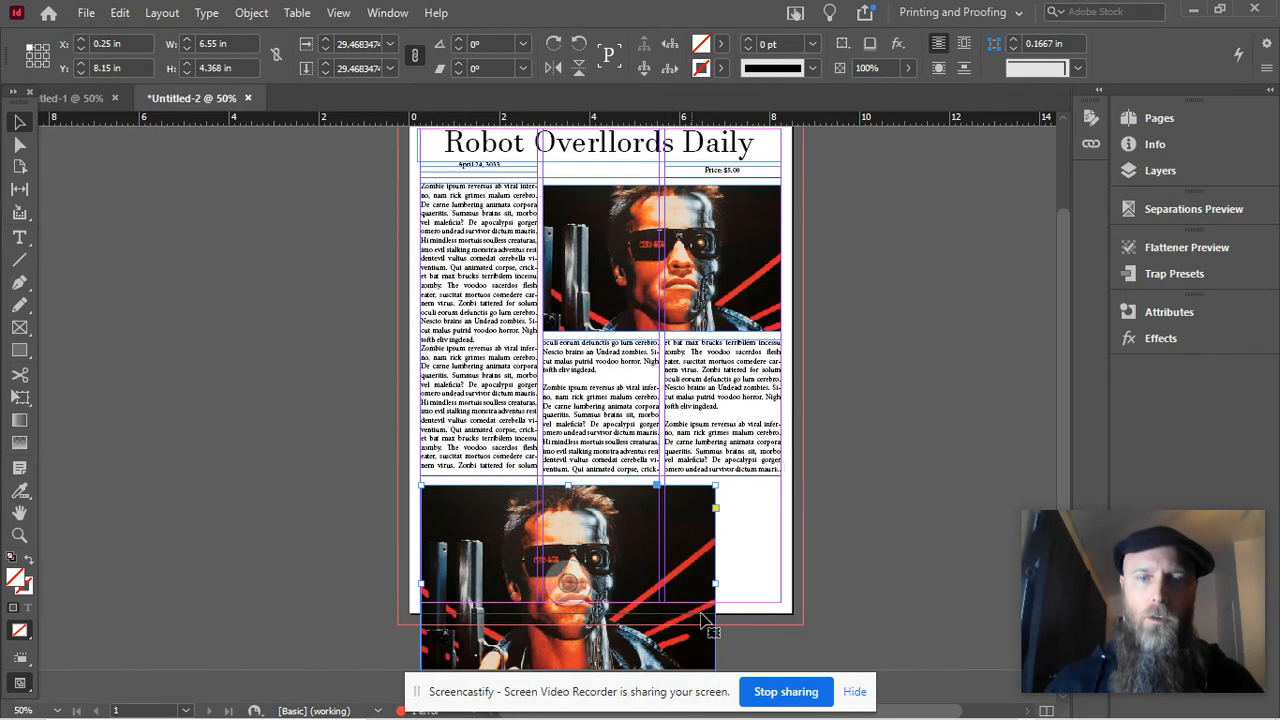
# - Shrink the copied picture's frame proportionally to the first column's width, about 2.58 in wide and 1.72 in high
pyautogui.moveTo(713, 485); pyautogui.dragTo(467, 500)
pyautogui.scroll(4, 530, 533)
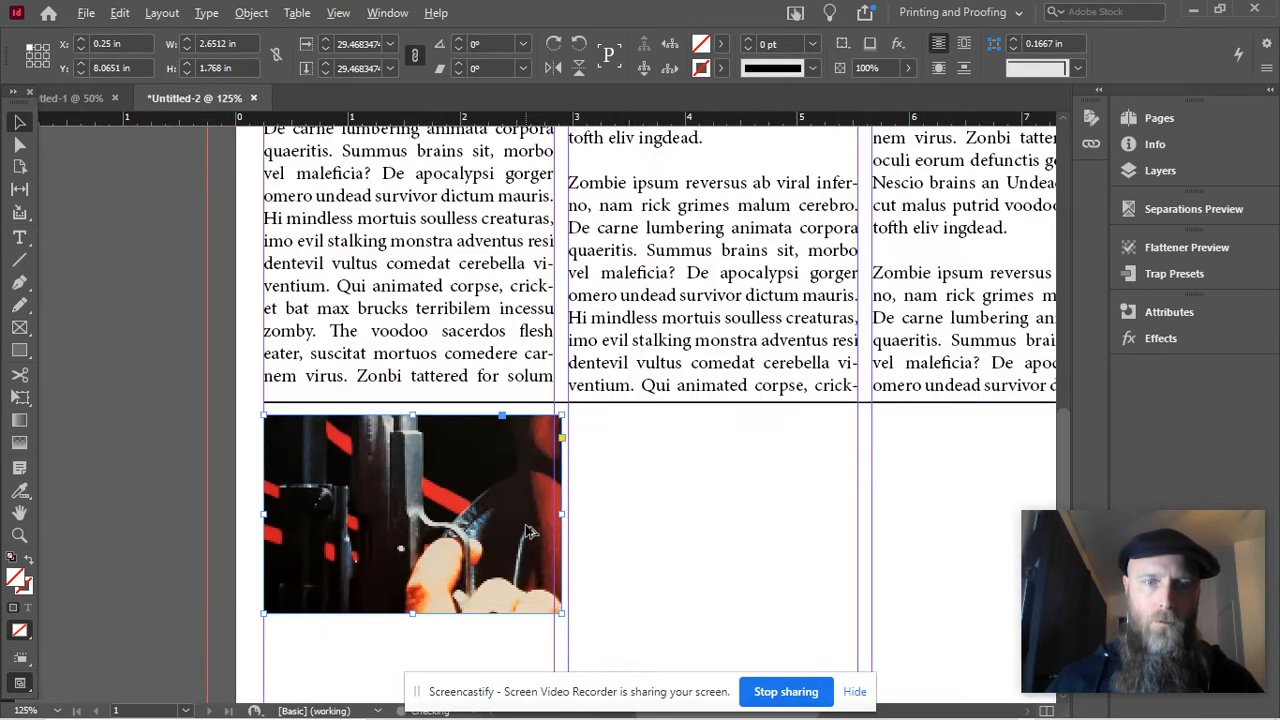
pyautogui.moveTo(559, 515); pyautogui.dragTo(554, 515)
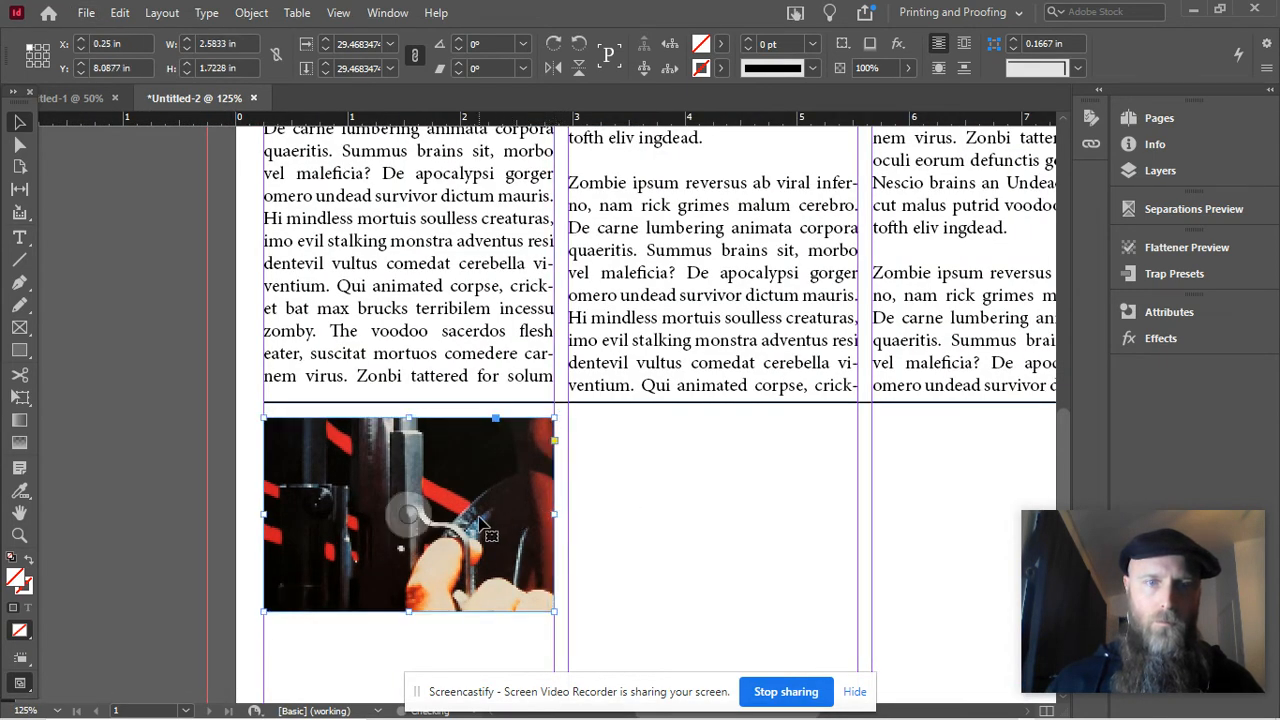
pyautogui.click(410, 518)
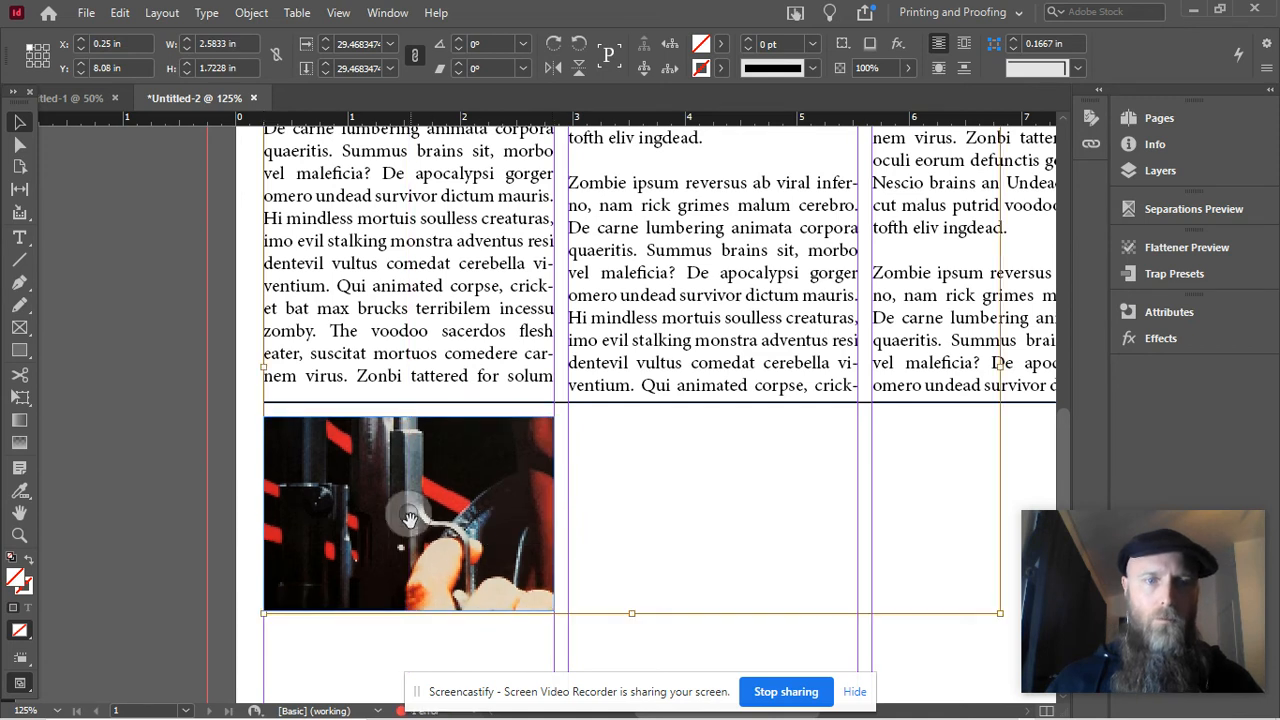
pyautogui.press('super')
pyautogui.click(688, 494)
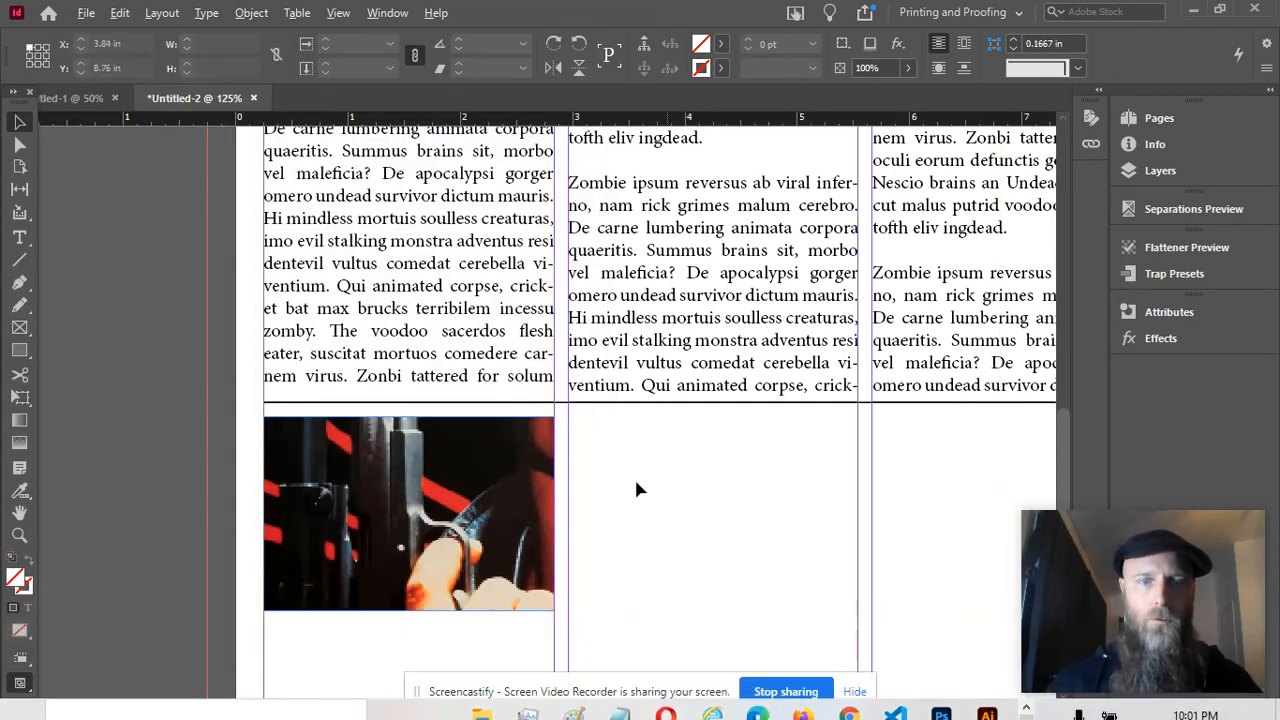
pyautogui.scroll(-5, 636, 489)
pyautogui.click(480, 494)
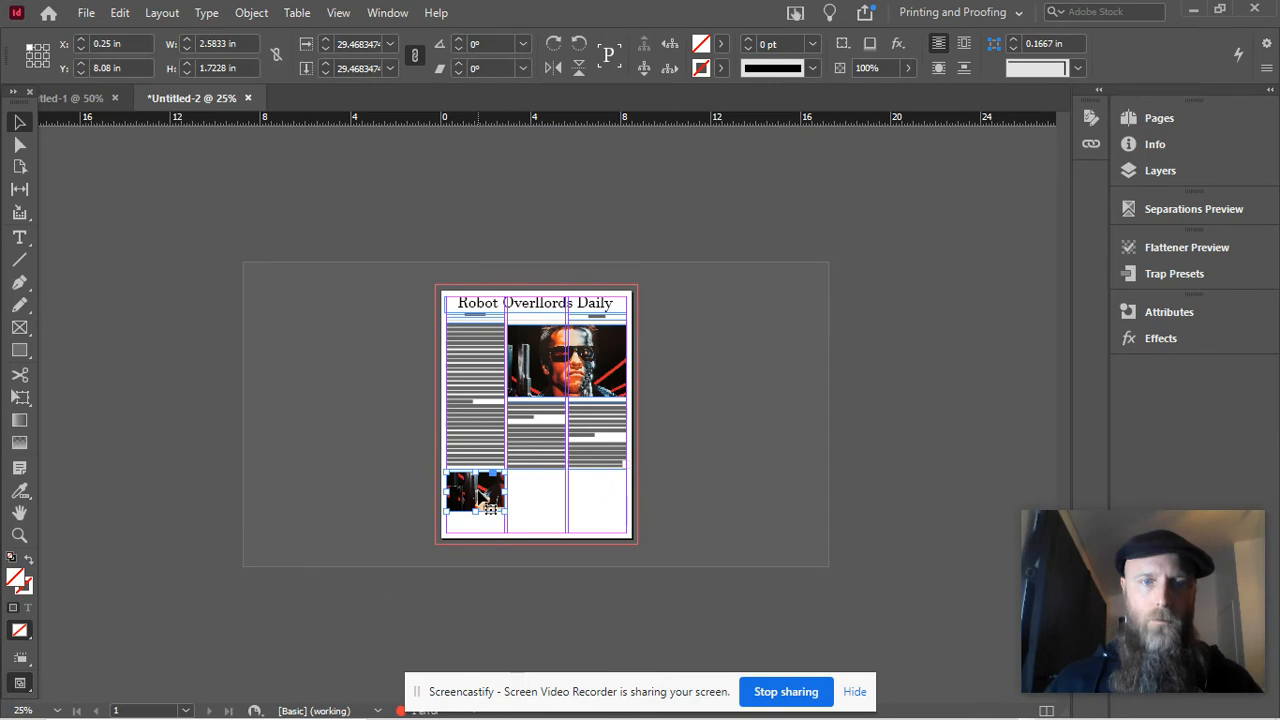
pyautogui.click(523, 513)
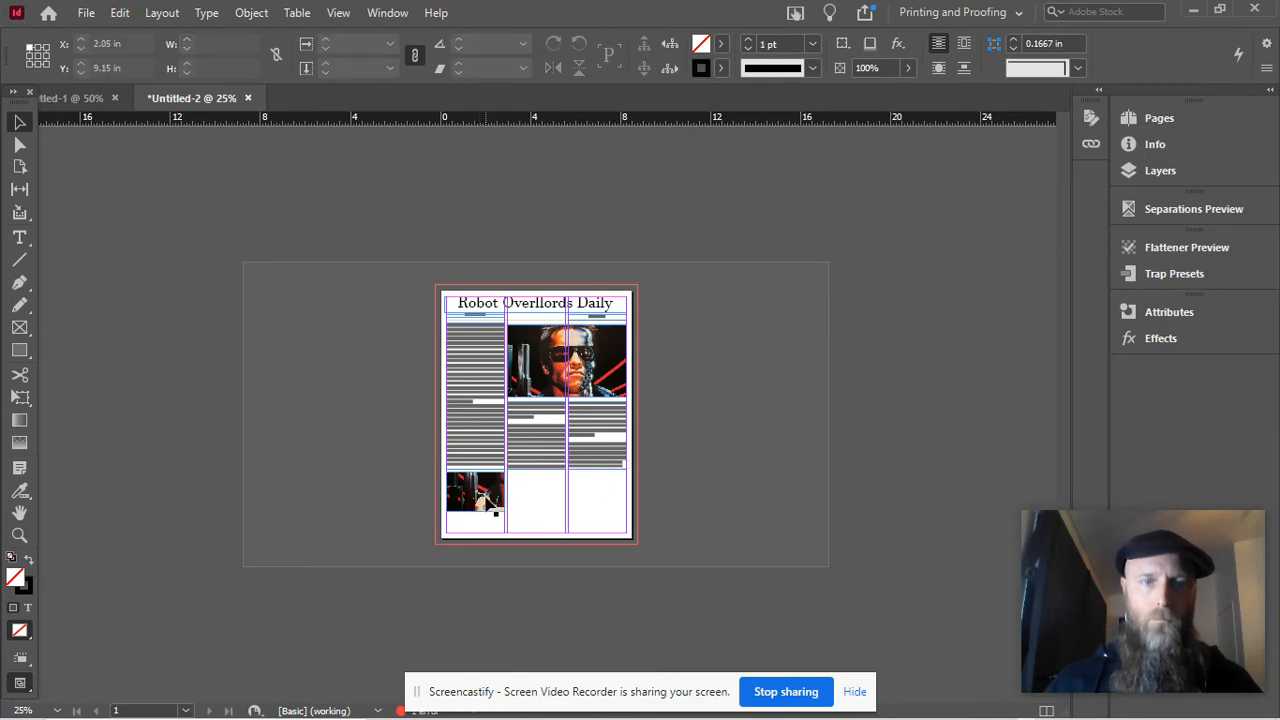
# - Scale the image inside the copied frame down to about 2.82 in by 1.88 in so the whole picture fits
pyautogui.click(484, 494)
pyautogui.scroll(5, 484, 494)
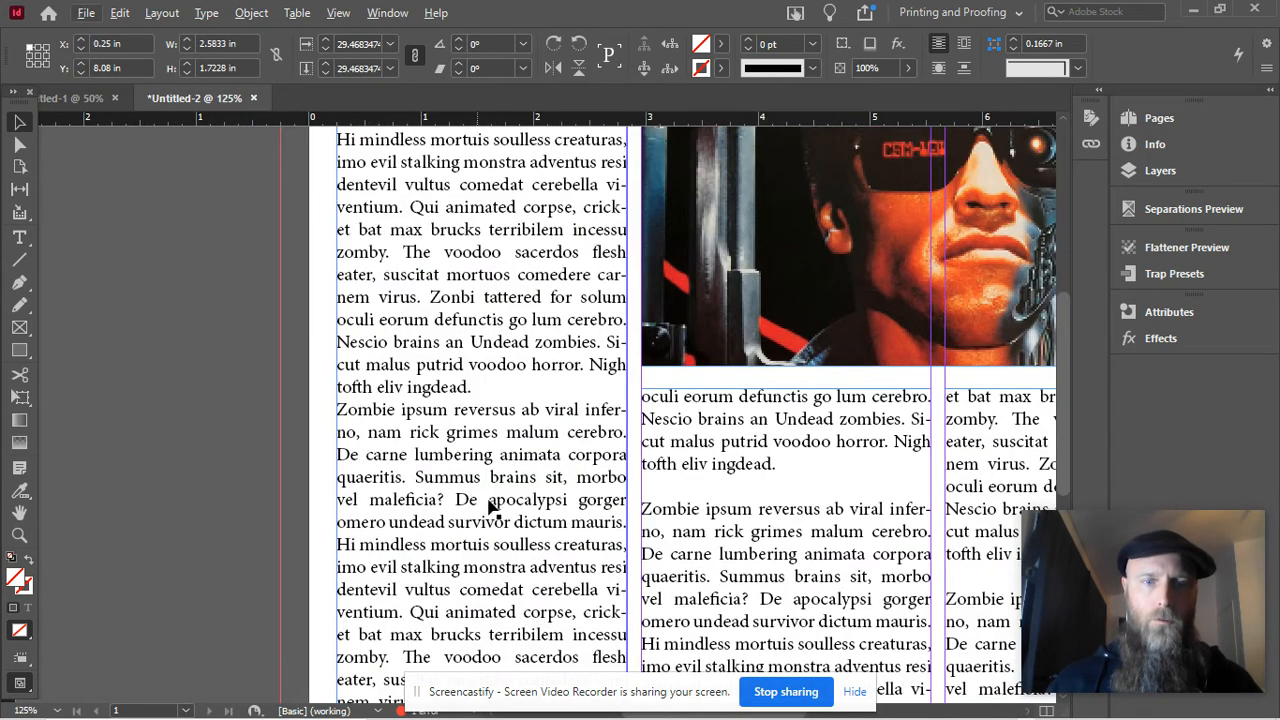
pyautogui.scroll(-6, 491, 509)
pyautogui.click(483, 290)
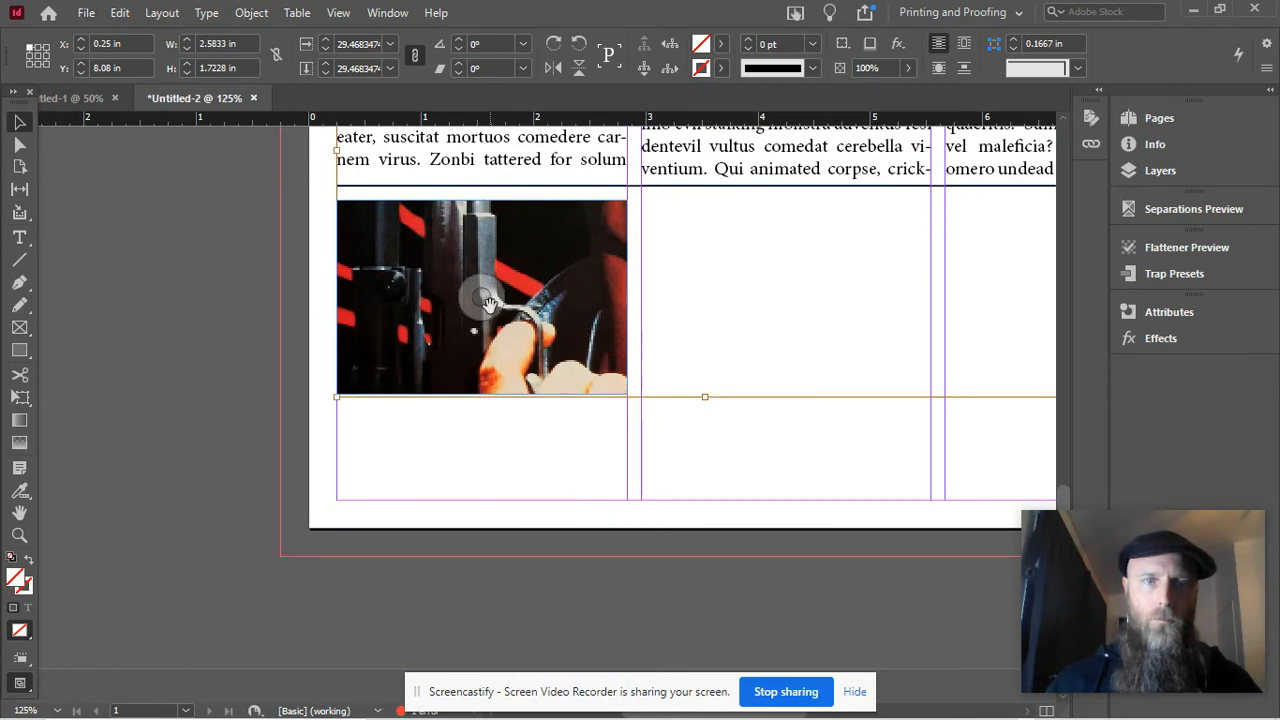
pyautogui.scroll(-5, 628, 410)
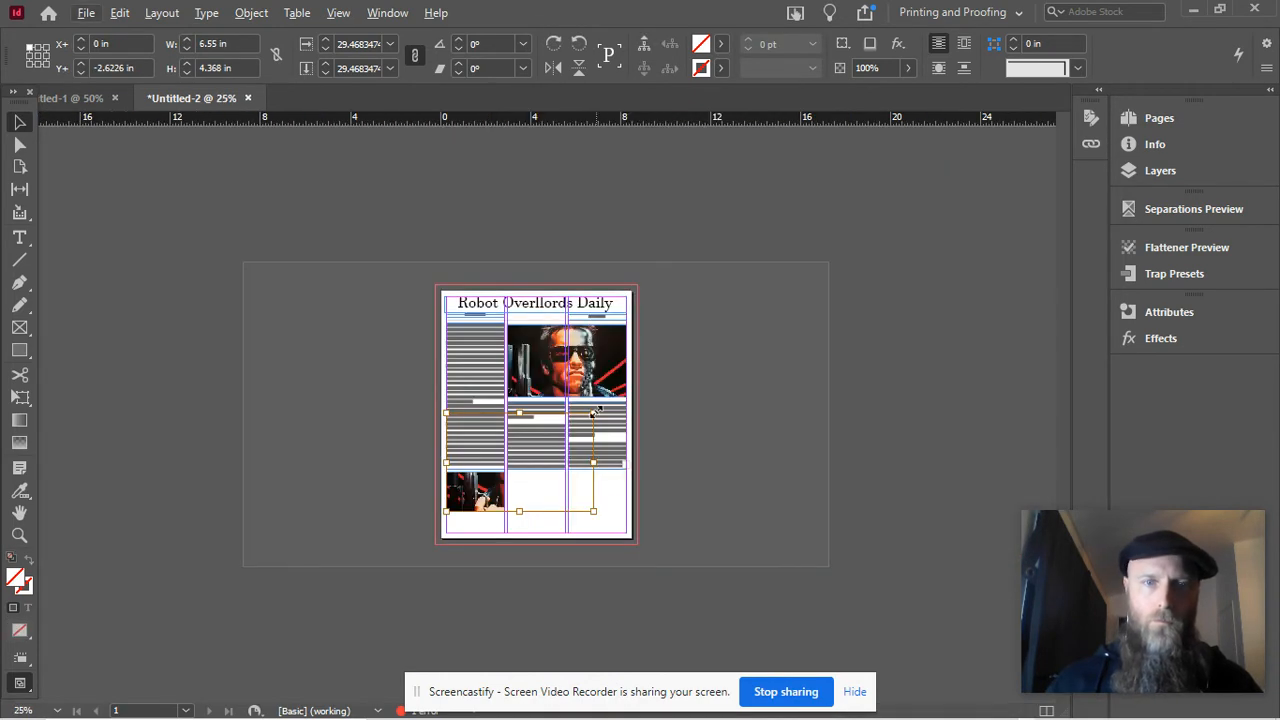
pyautogui.moveTo(594, 411); pyautogui.dragTo(510, 470)
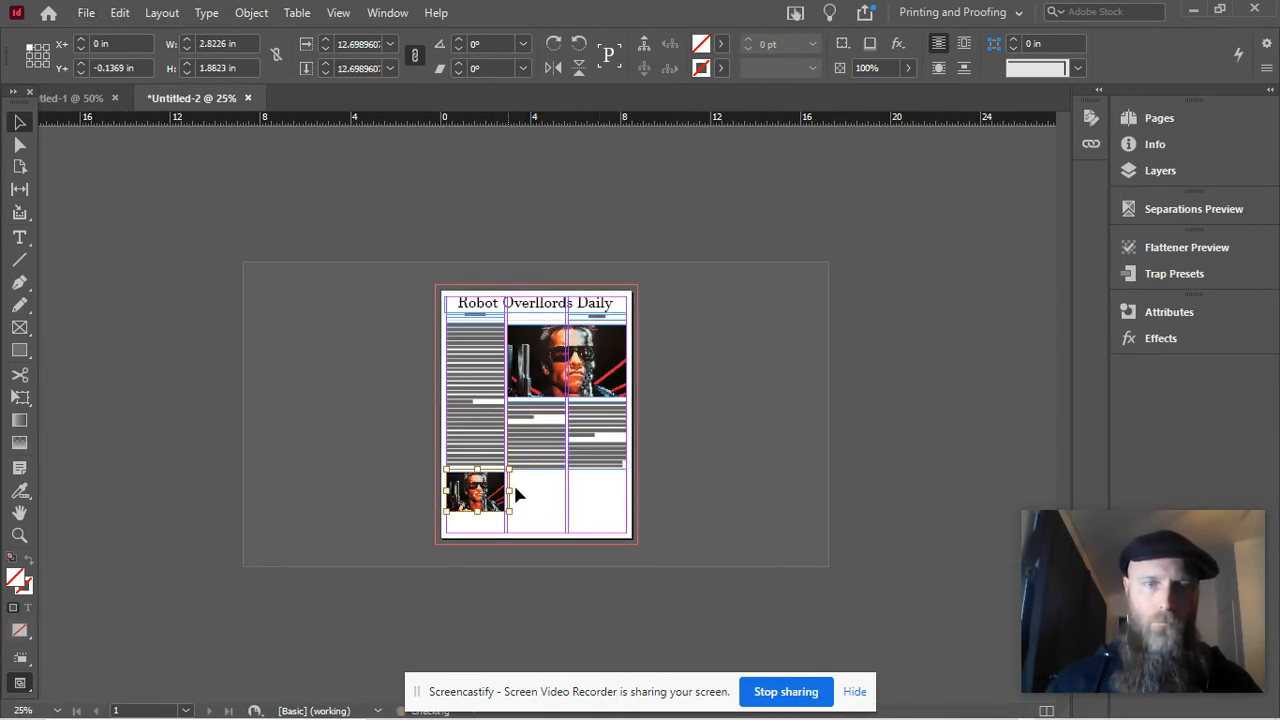
pyautogui.hotkey('ctrl', '1')
pyautogui.scroll(-5, 480, 500)
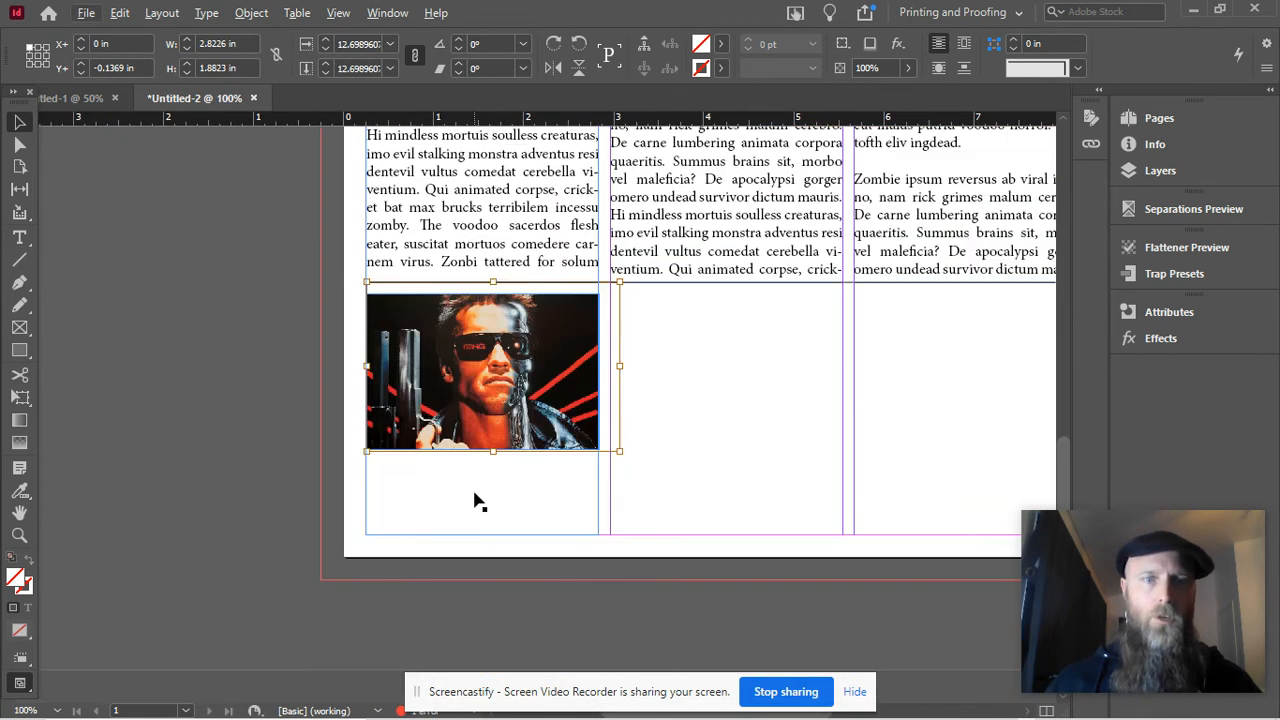
# - Duplicate the first-column text frame below the small picture and shorten the copy to about 0.82 in high, ending at the bottom margin
pyautogui.click(503, 178)
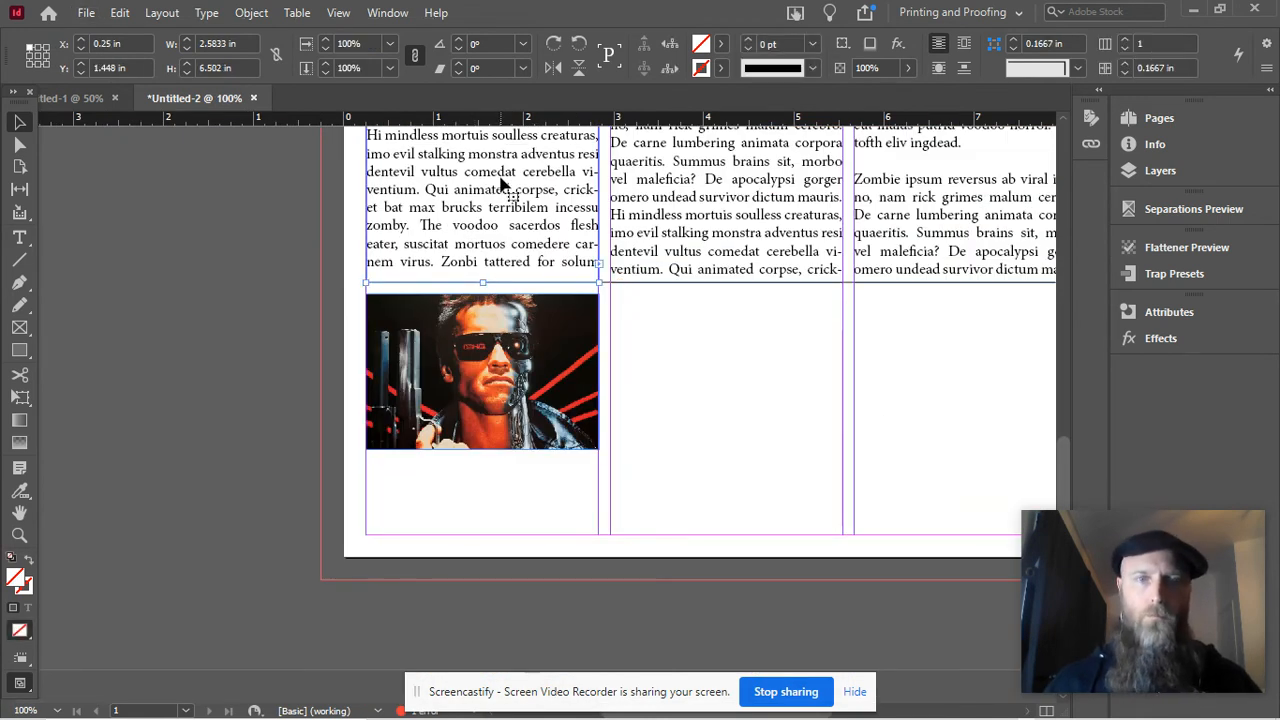
pyautogui.moveTo(503, 178); pyautogui.dragTo(520, 278)
pyautogui.moveTo(578, 198); pyautogui.dragTo(546, 590)
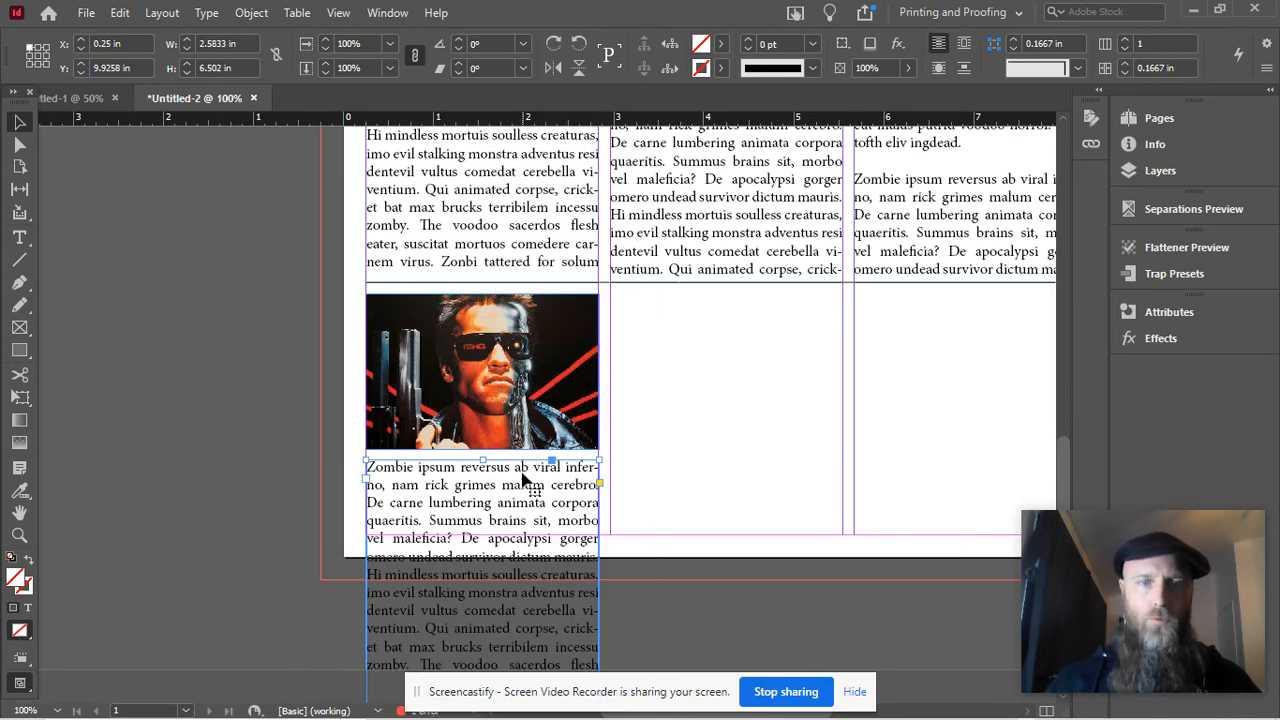
pyautogui.scroll(-3, 668, 509)
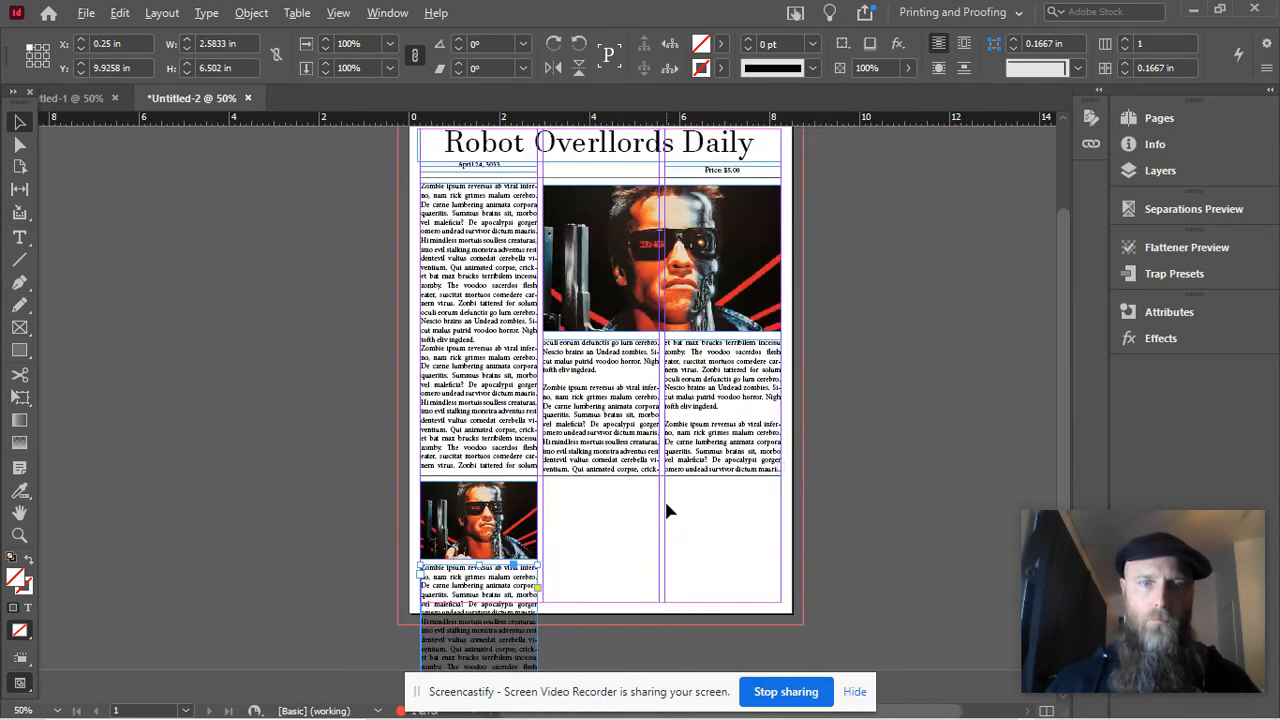
pyautogui.moveTo(476, 660); pyautogui.dragTo(482, 537)
# - Flow the overset text from the frame under the small picture into linked frames filling the second and third columns below the divider line
pyautogui.scroll(2, 482, 537)
pyautogui.scroll(2, 482, 537)
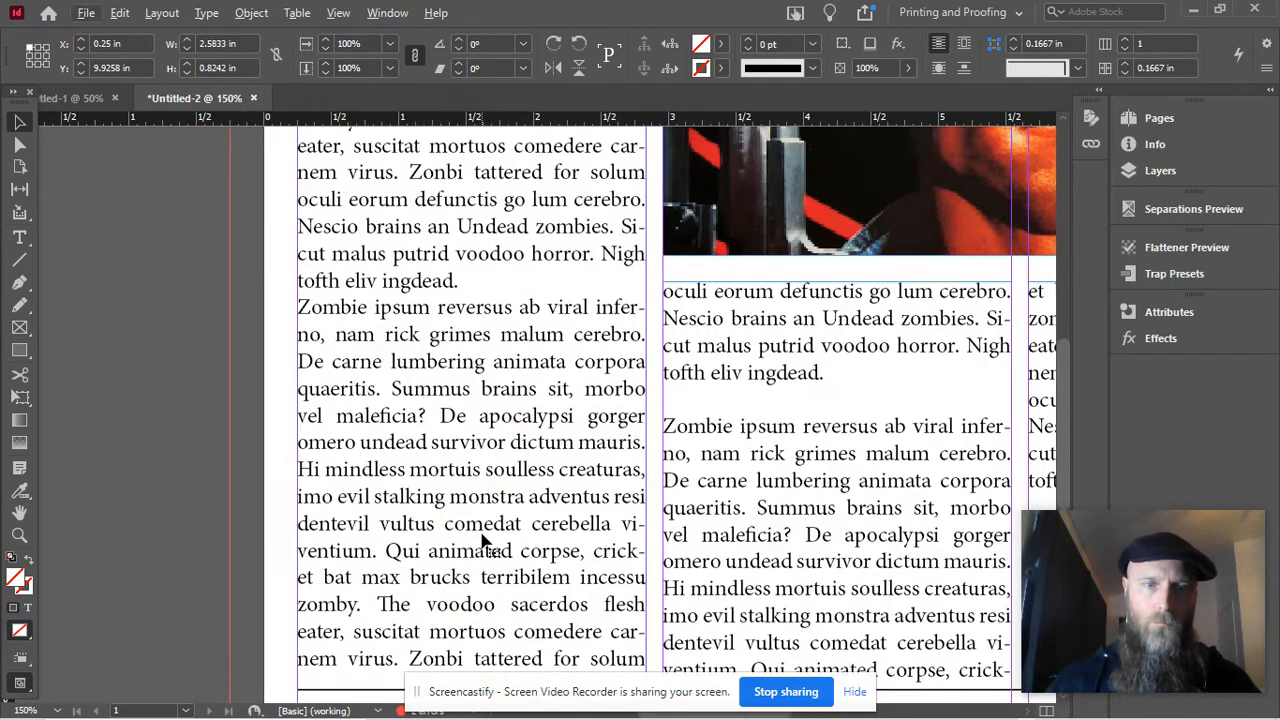
pyautogui.scroll(-5, 486, 543)
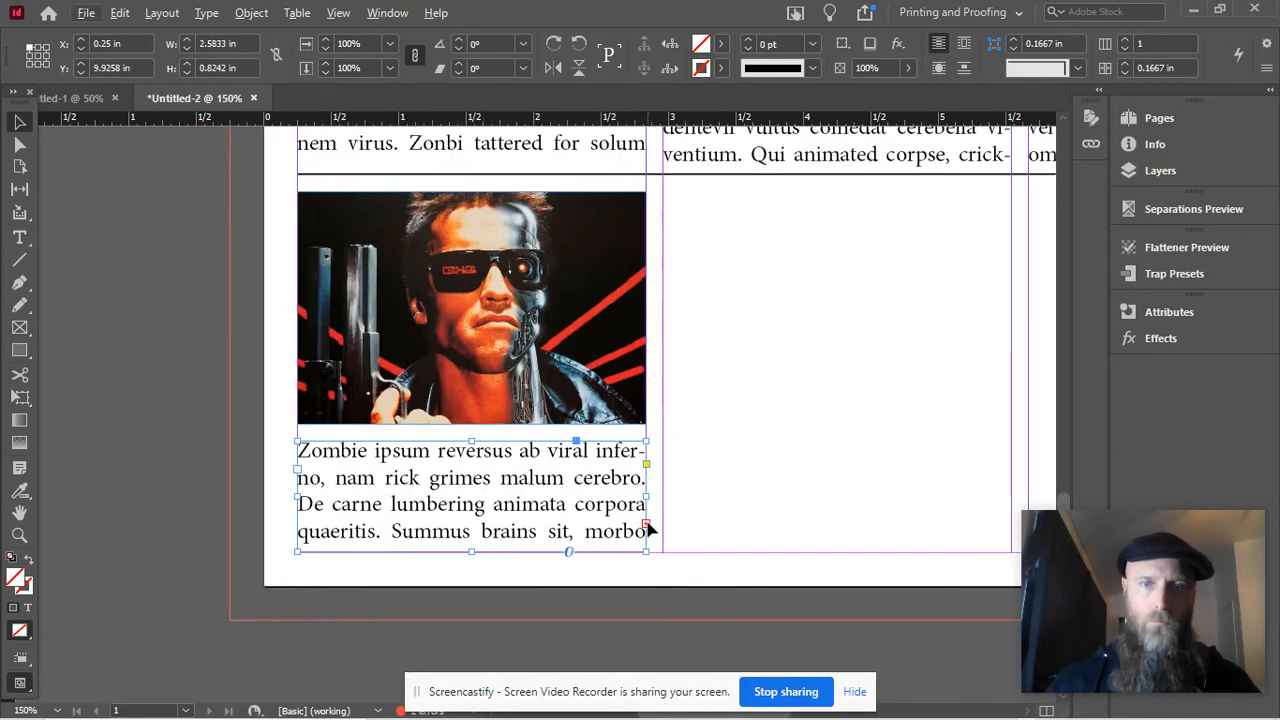
pyautogui.click(646, 525)
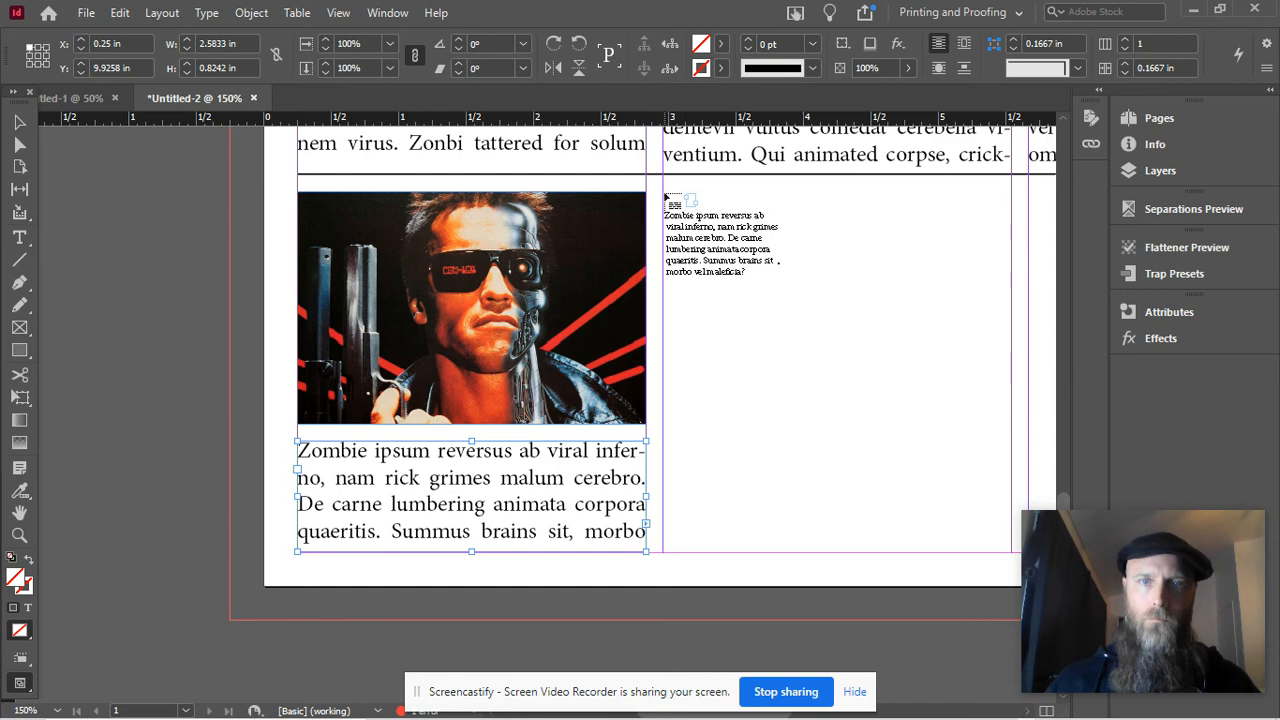
pyautogui.click(666, 198)
pyautogui.click(1012, 527)
pyautogui.moveTo(946, 574); pyautogui.dragTo(394, 626)
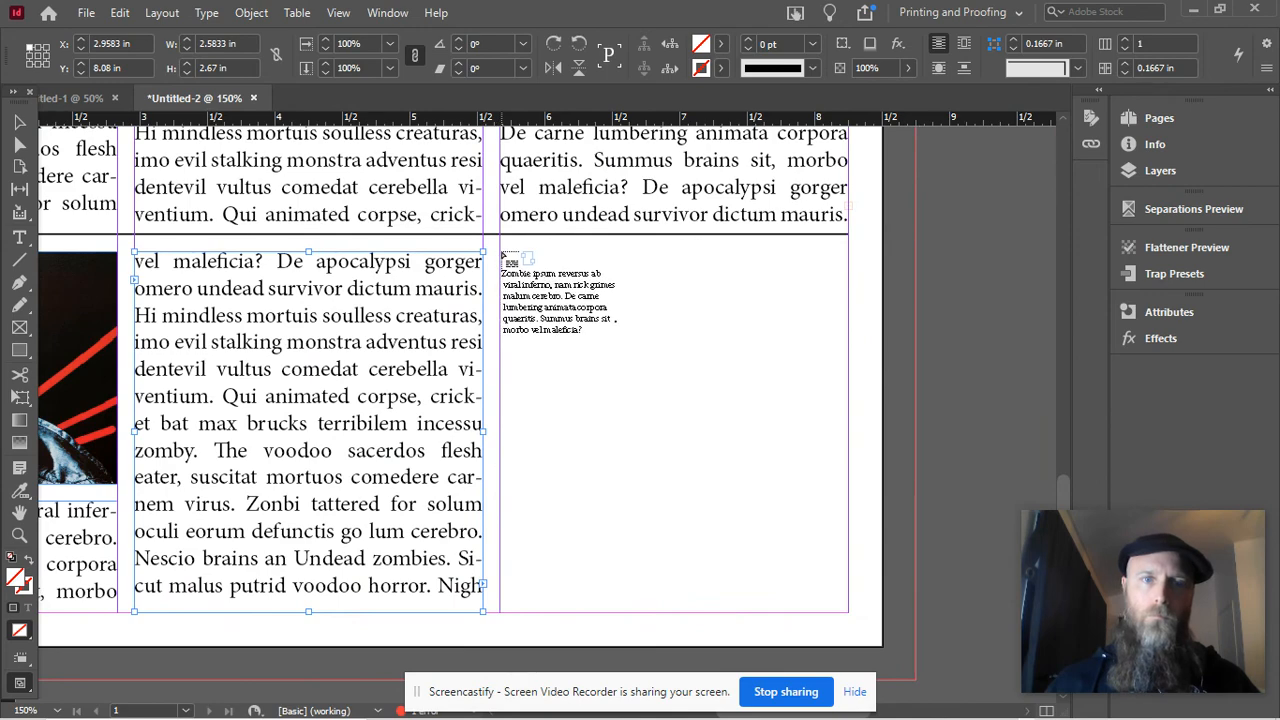
pyautogui.click(504, 258)
# - Show the full page to examine the completed front-page layout
pyautogui.hotkey('ctrl', '1')
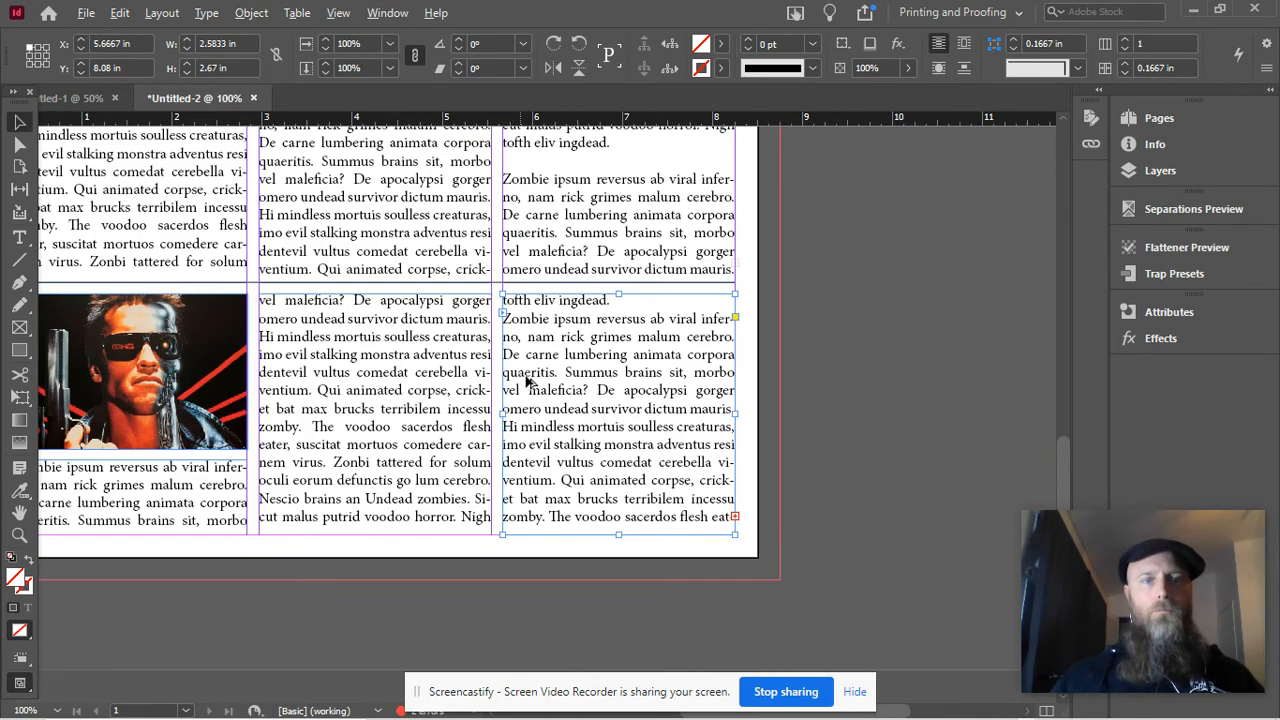
pyautogui.hotkey('ctrl', '5')
pyautogui.hotkey('alt', 'w')
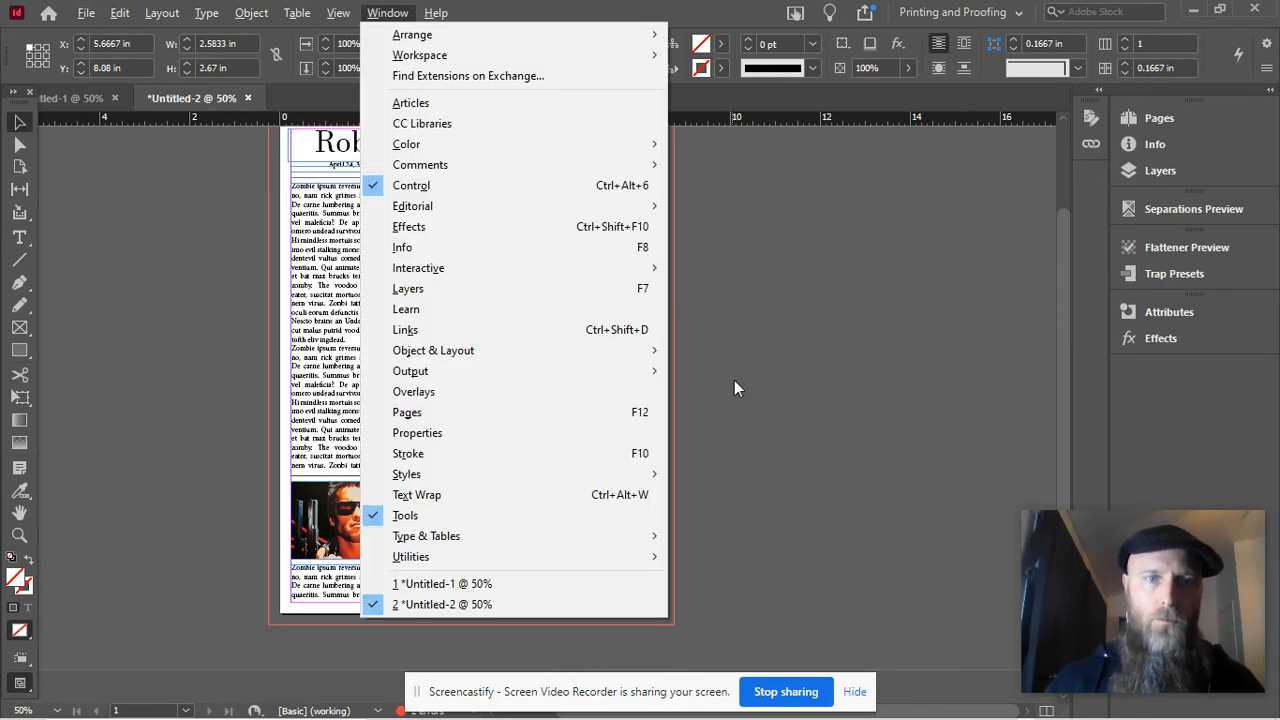